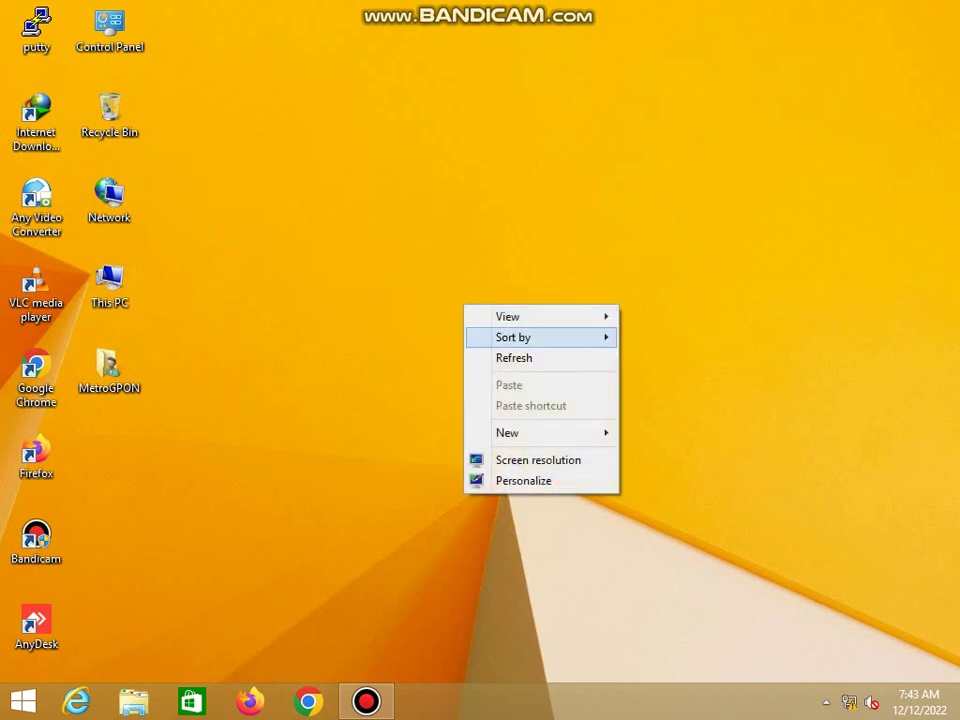
# Refresh the Windows desktop and launch Google Chrome from the taskbar
pyautogui.click(520, 357)
pyautogui.click(308, 701)
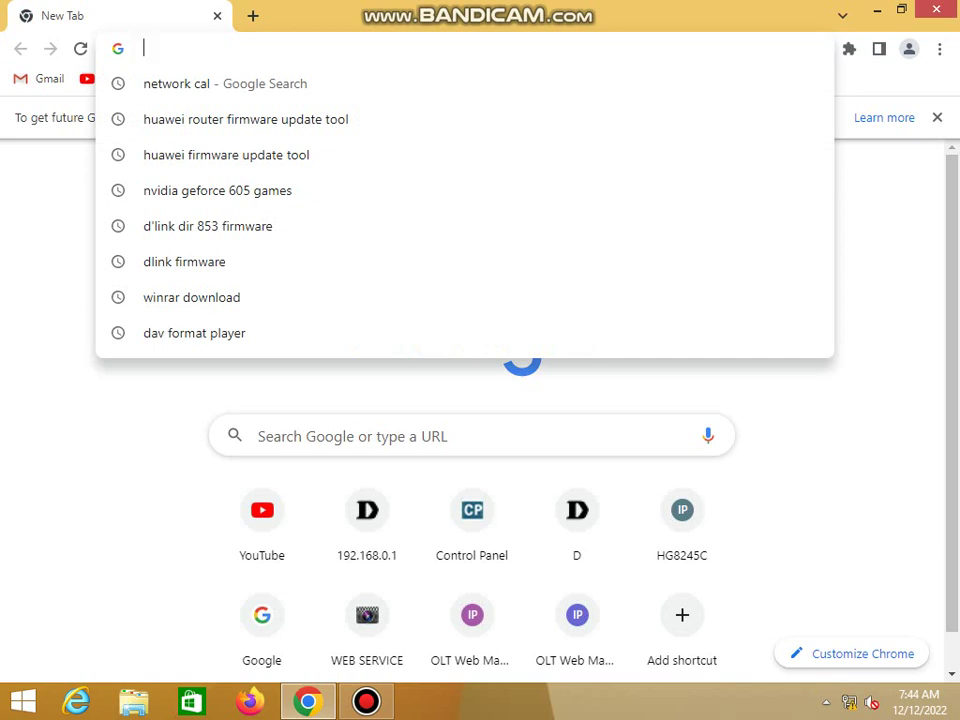
# Load 192.168.0.1, then correct the router address to 192.168.2.1
pyautogui.write('192.168.')
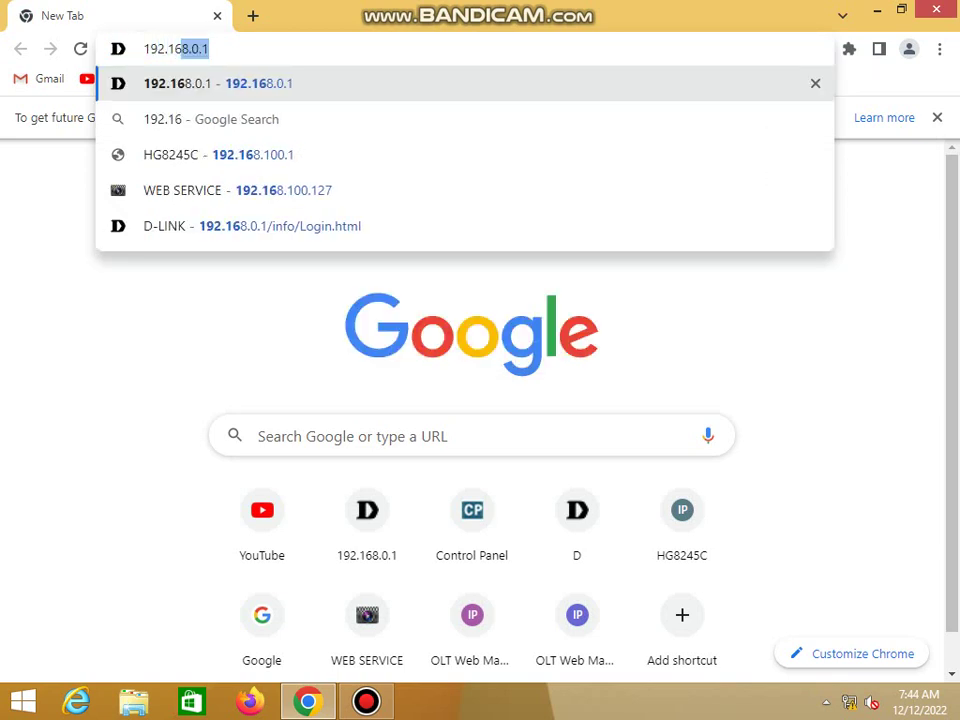
pyautogui.write('0.1')
pyautogui.press('Return')
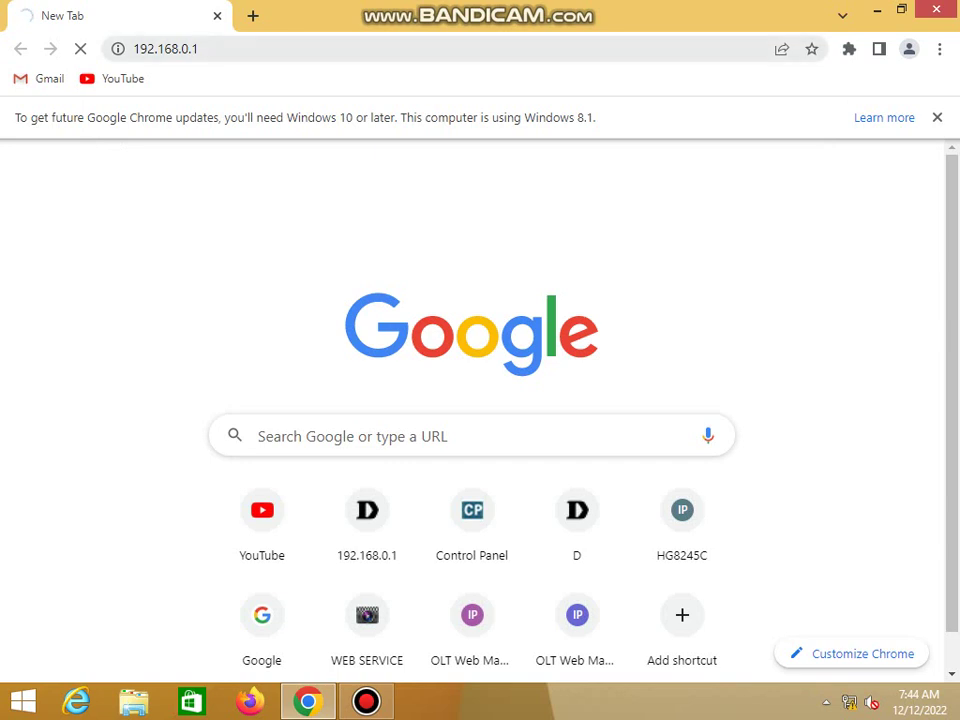
pyautogui.click(186, 48)
pyautogui.hotkey('ctrl', 'a')
pyautogui.click(186, 48)
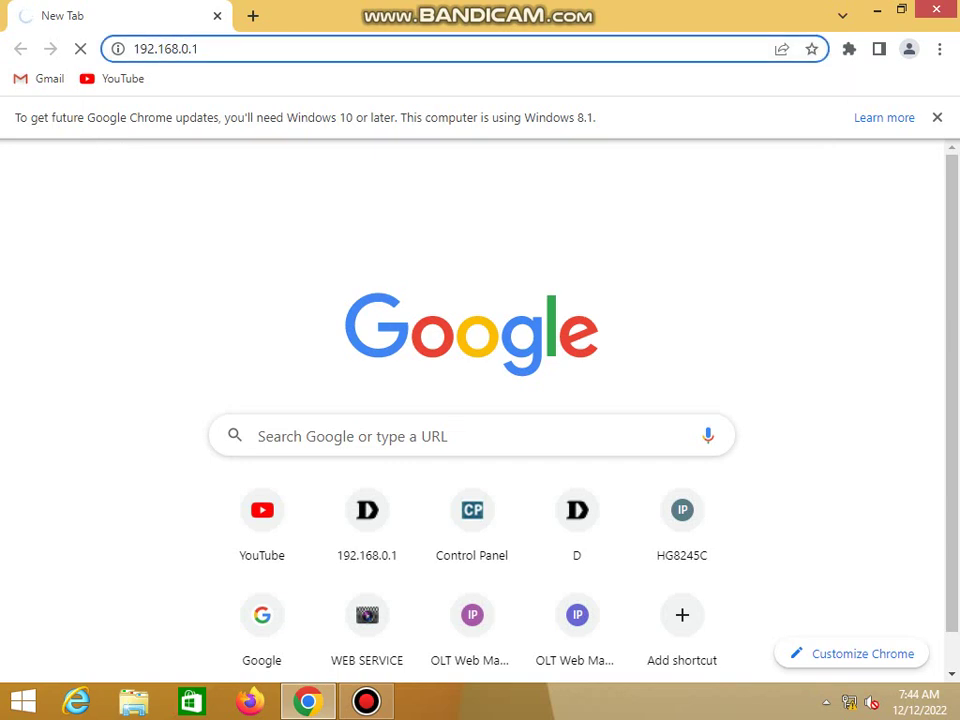
pyautogui.press('BackSpace')
pyautogui.write('2')
pyautogui.press('Return')
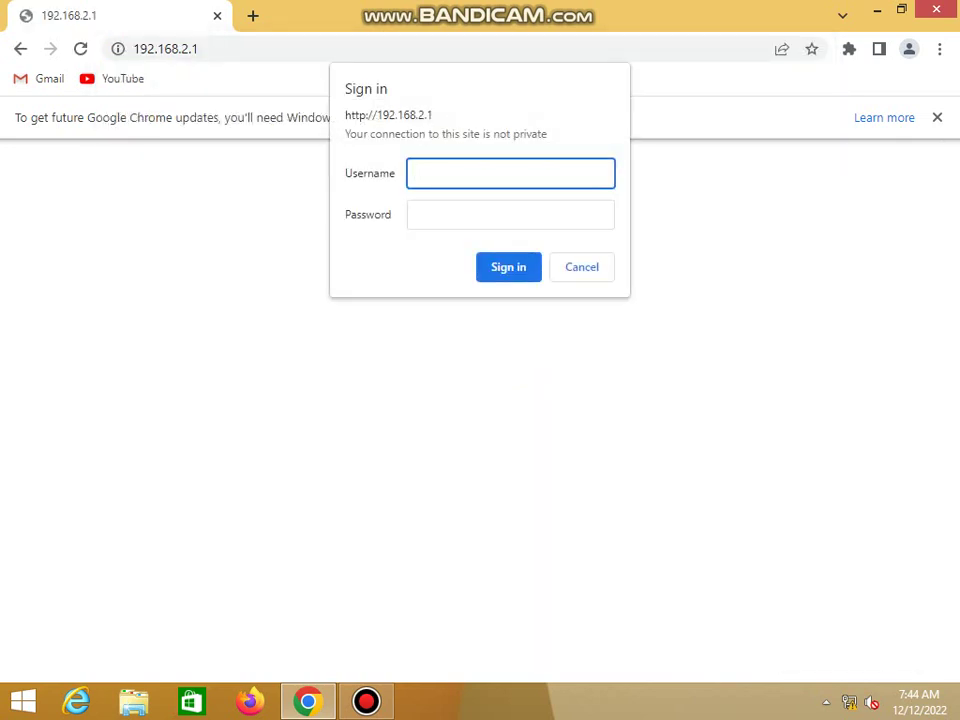
# Sign in to the router with the admin username and password
pyautogui.press('Tab')
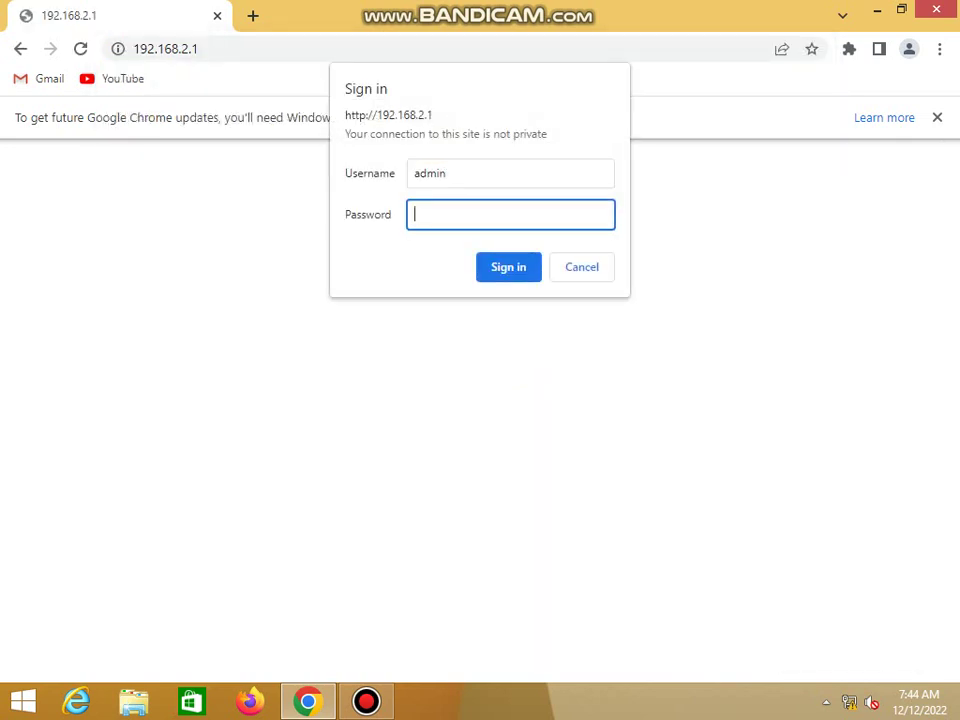
pyautogui.press('Return')
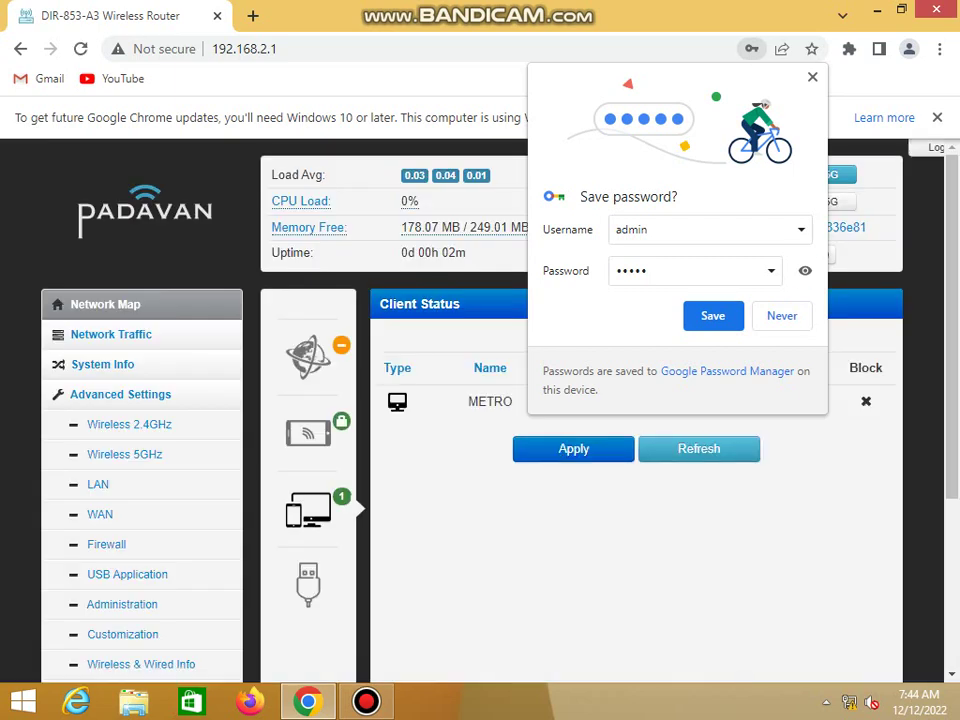
# Decline Chrome's offer to save the router password
pyautogui.click(805, 270)
pyautogui.hotkey('shift', 'Tab')
pyautogui.press('Right')
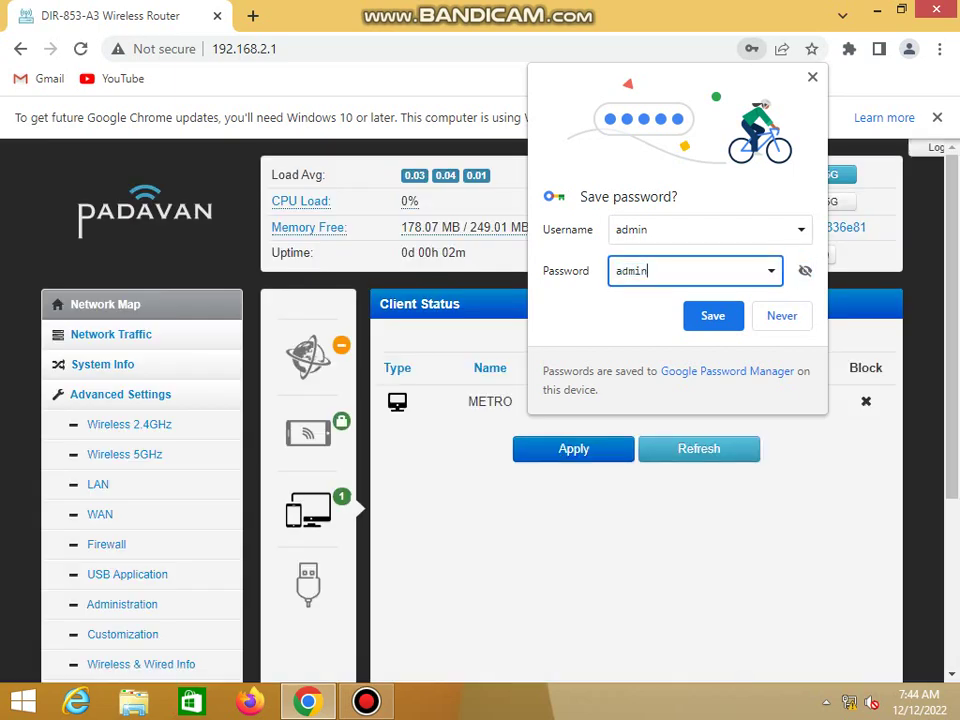
pyautogui.click(782, 315)
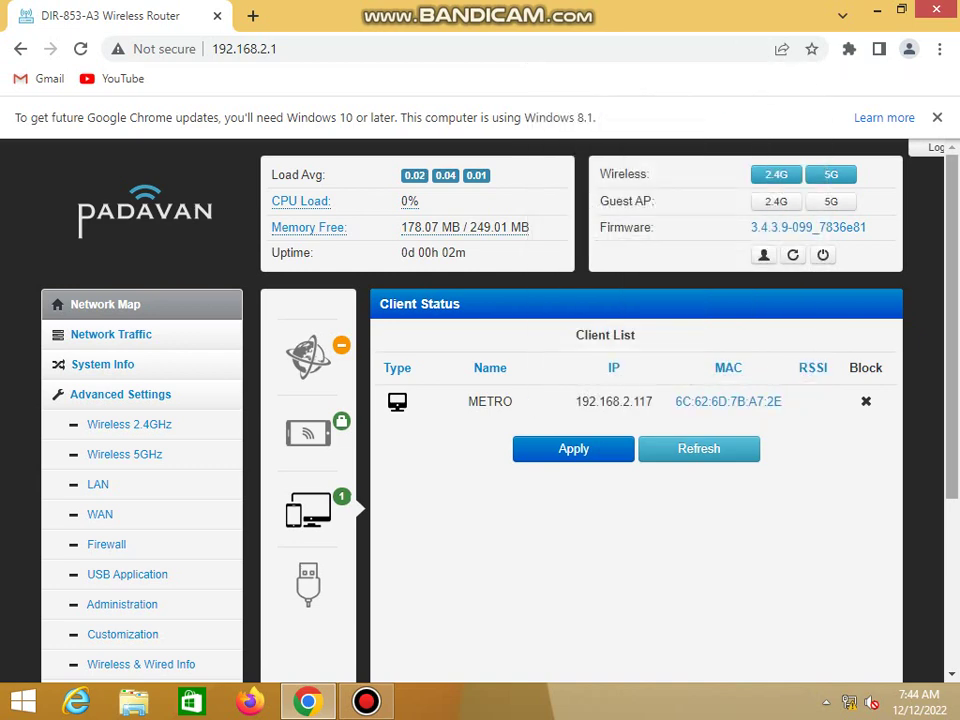
# On the WAN settings page, set the WAN Connection Type to PPPoE
pyautogui.scroll(-1, 600, 420)
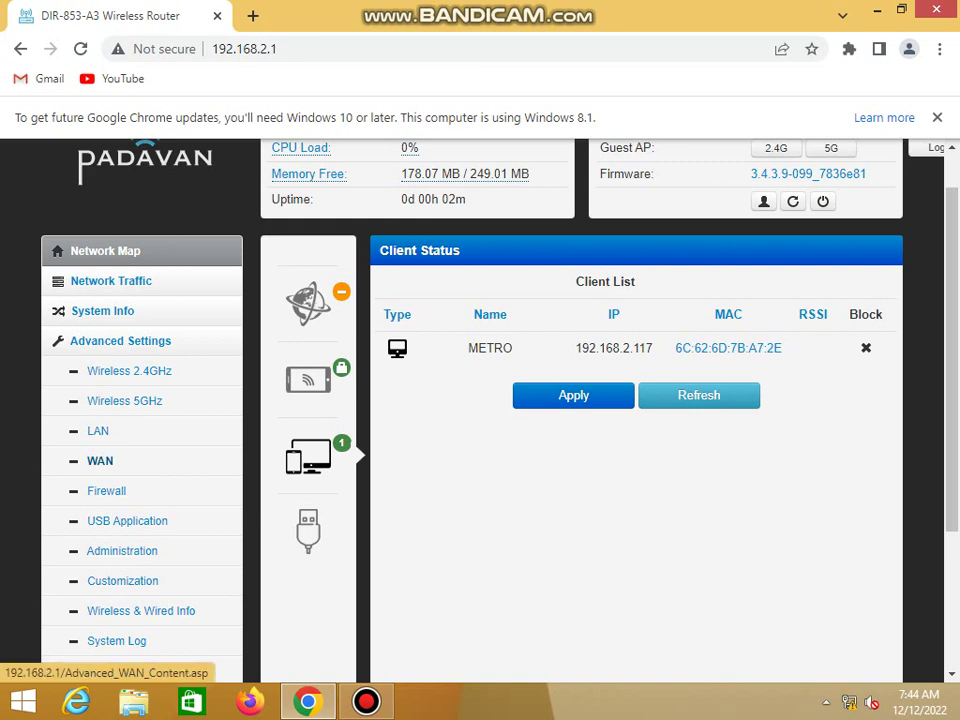
pyautogui.click(100, 460)
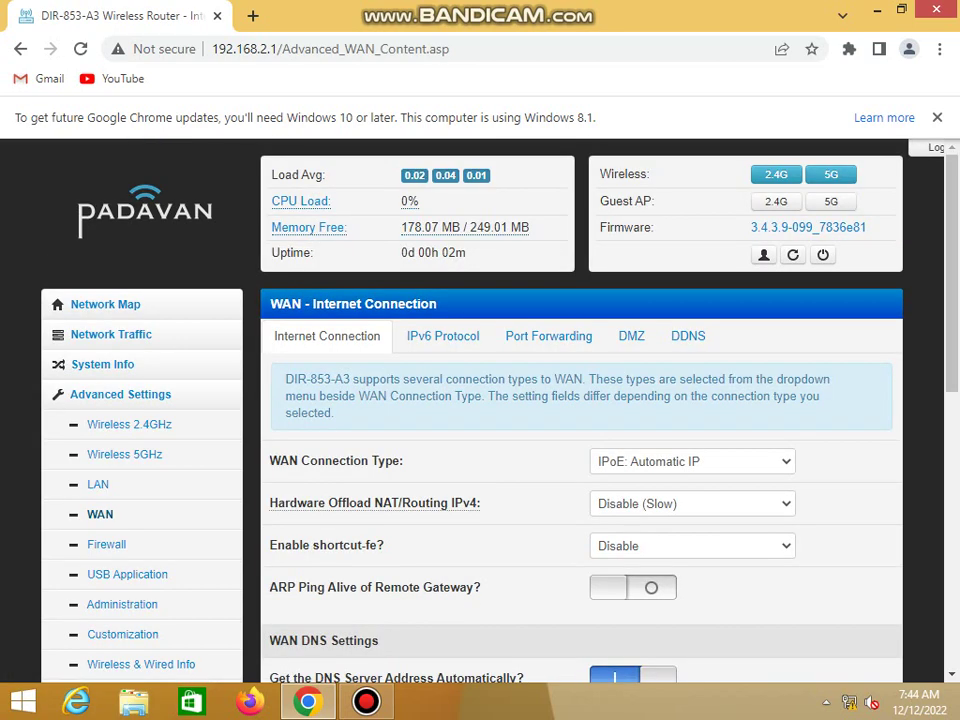
pyautogui.click(692, 461)
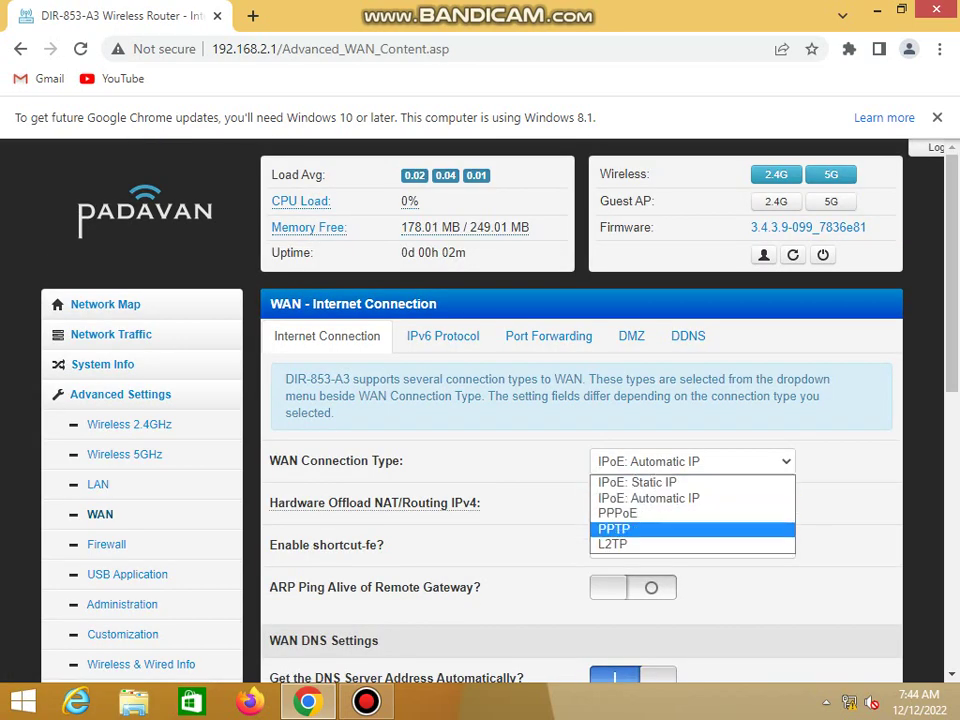
pyautogui.press('Up')
pyautogui.press('Up')
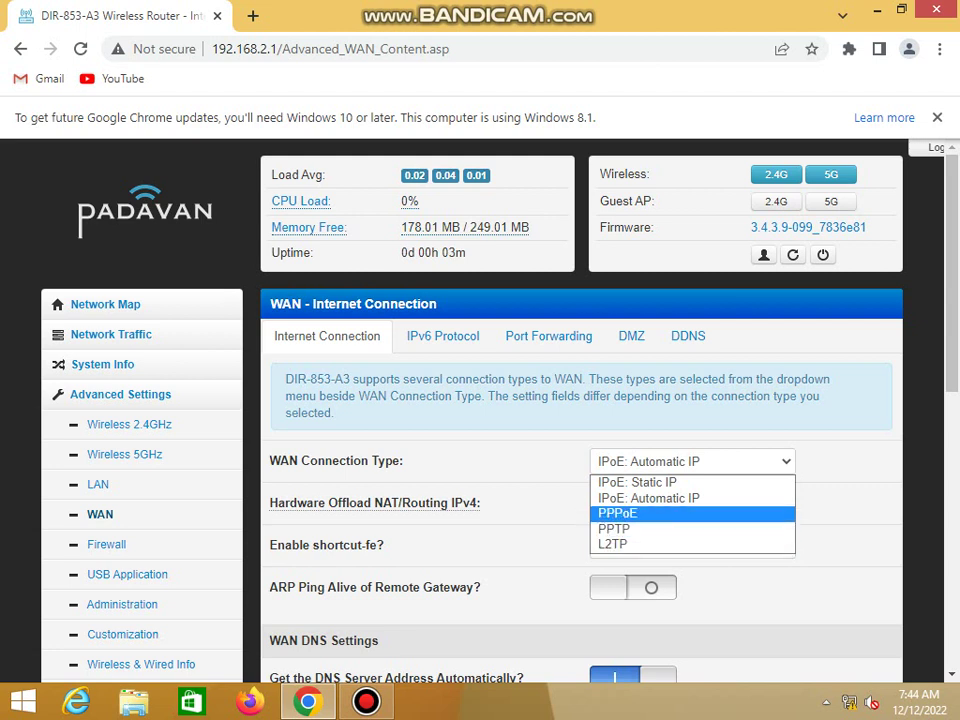
pyautogui.press('Return')
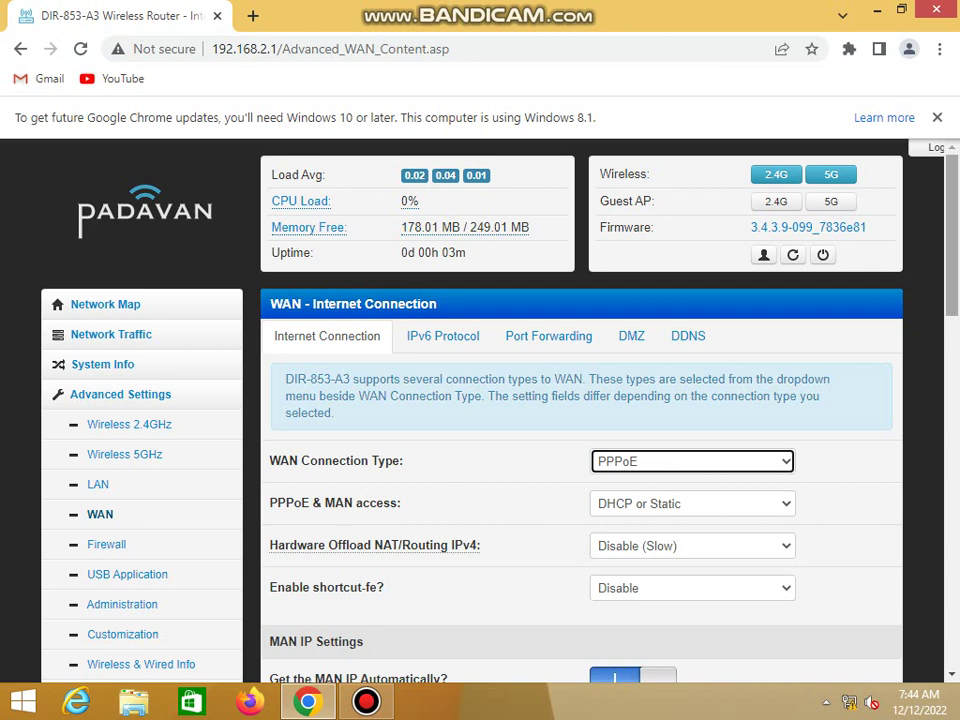
# Enter the PPPoE account user name and password, then apply the WAN settings
pyautogui.scroll(-4, 580, 420)
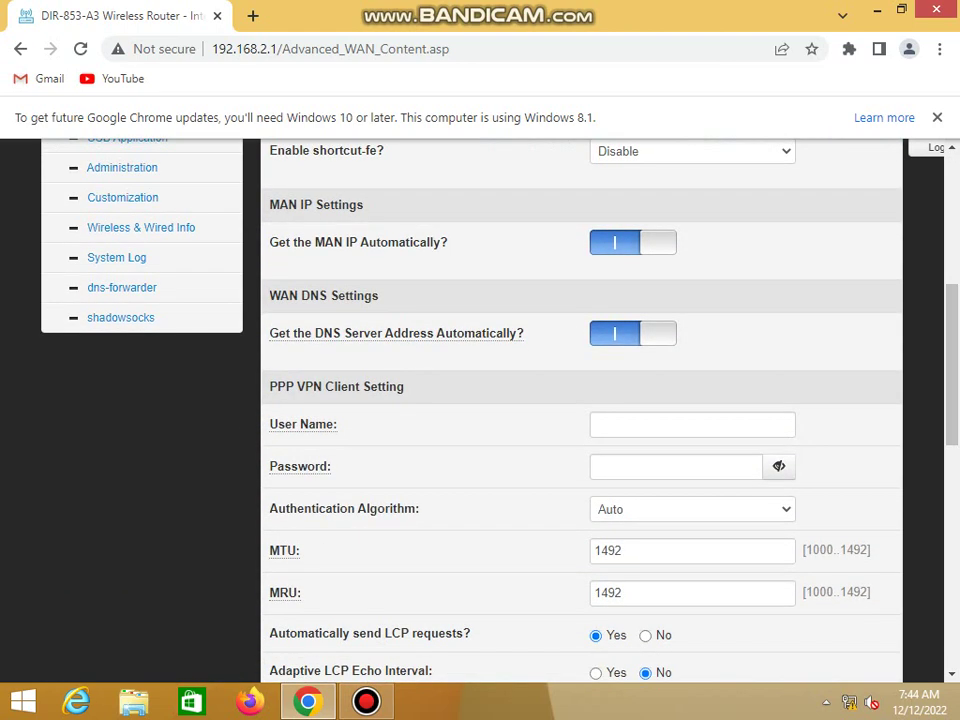
pyautogui.click(692, 424)
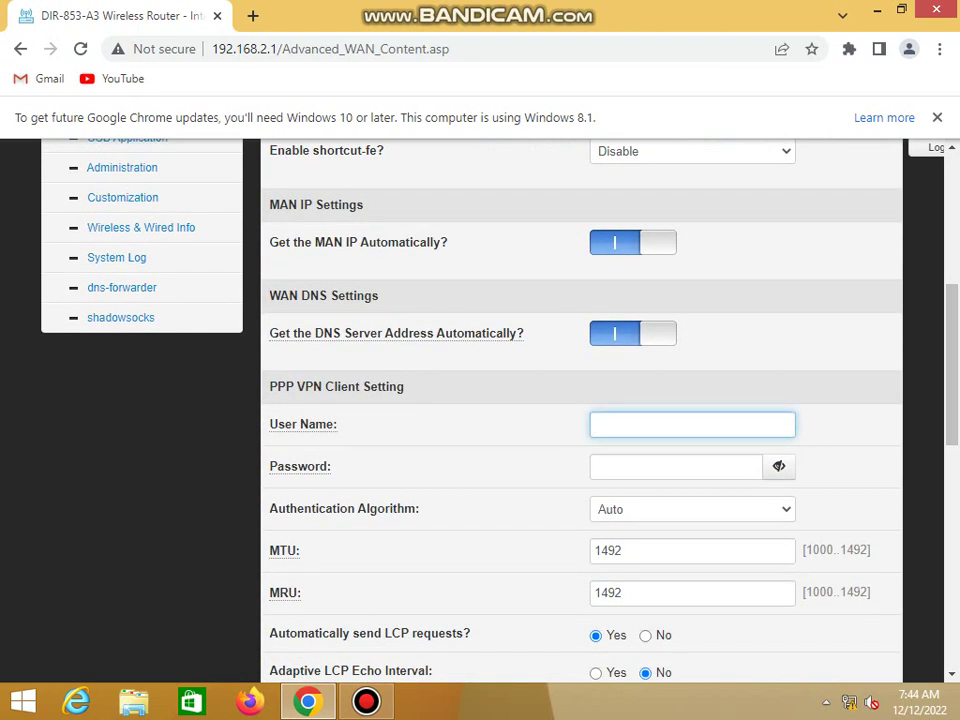
pyautogui.press('Tab')
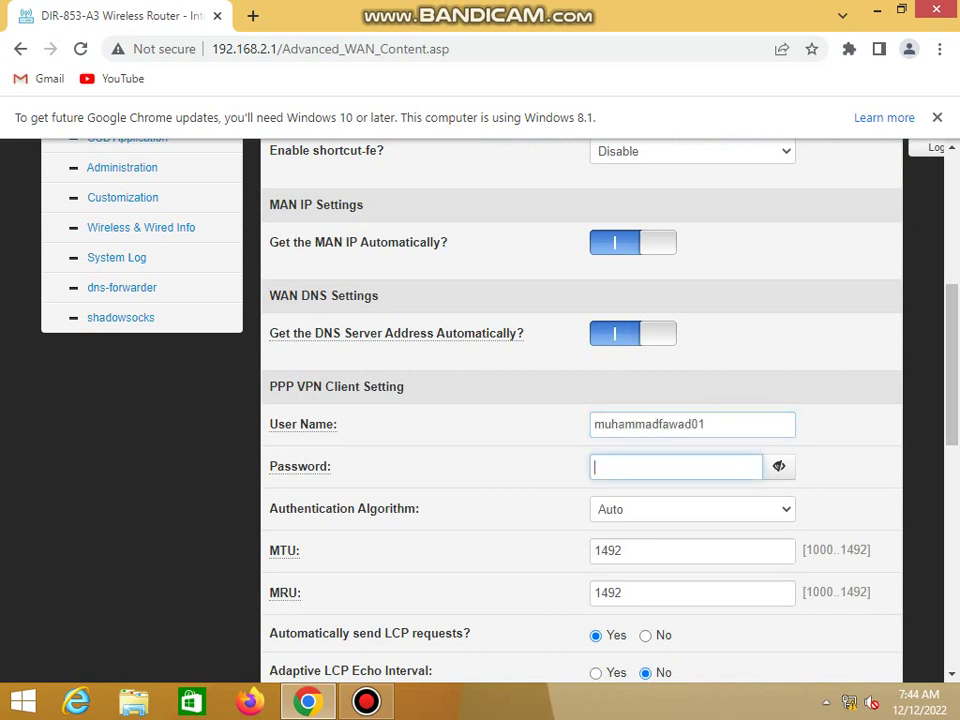
pyautogui.scroll(-3, 580, 400)
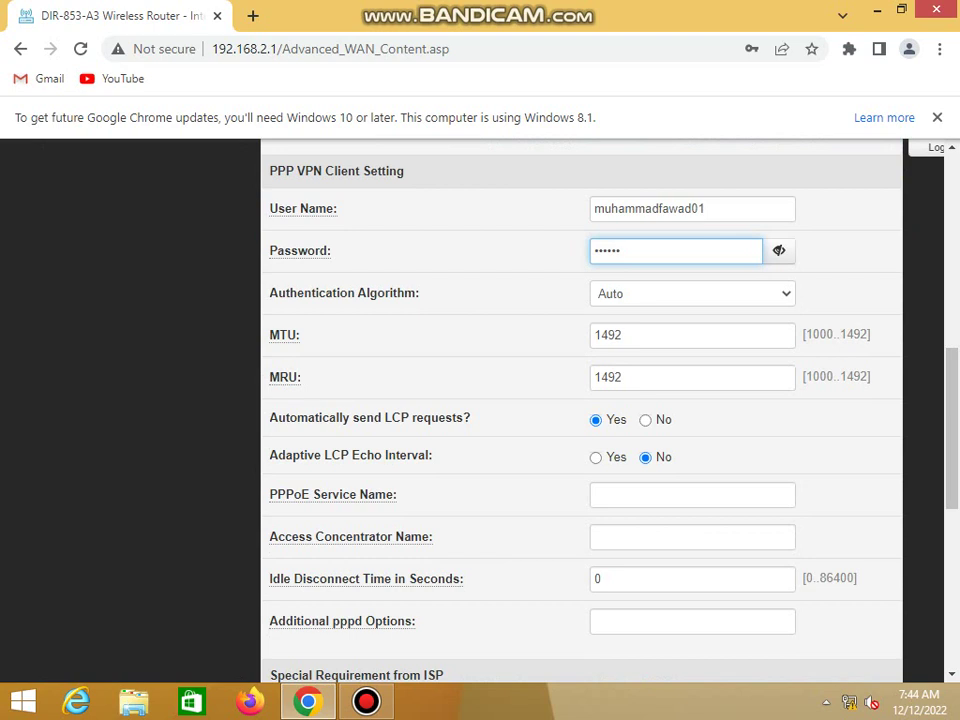
pyautogui.press('Tab')
pyautogui.press('Tab')
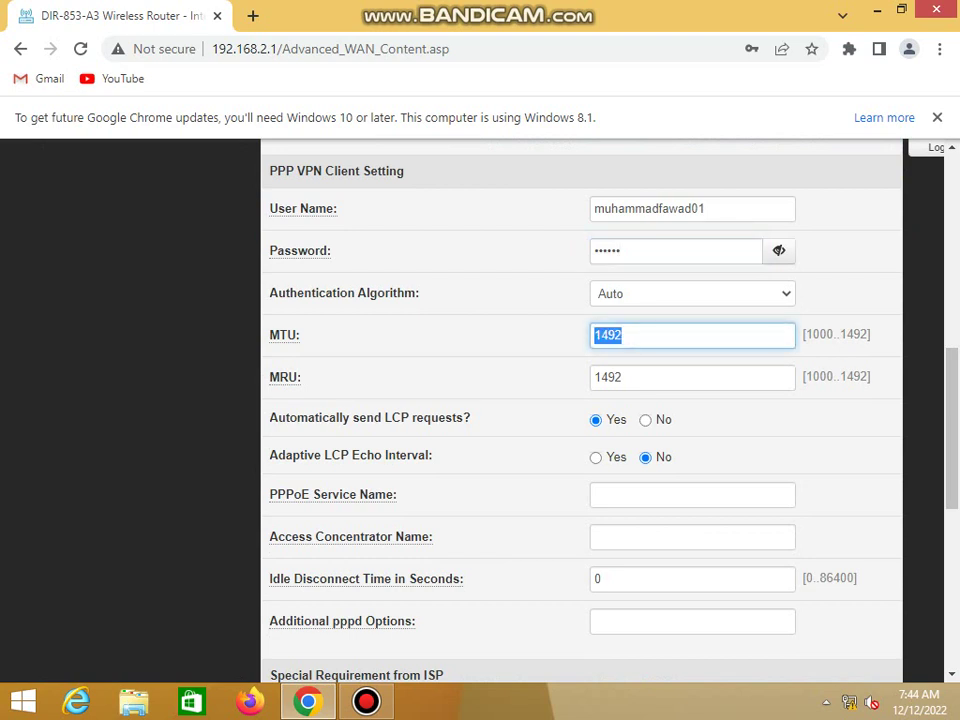
pyautogui.press('Tab')
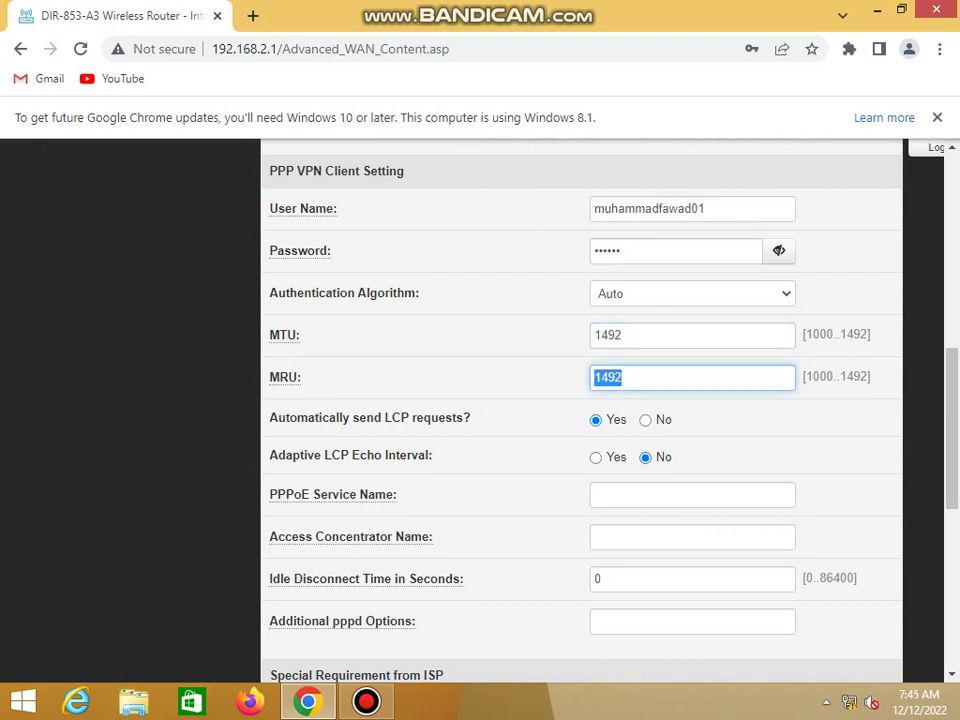
pyautogui.scroll(-5, 580, 400)
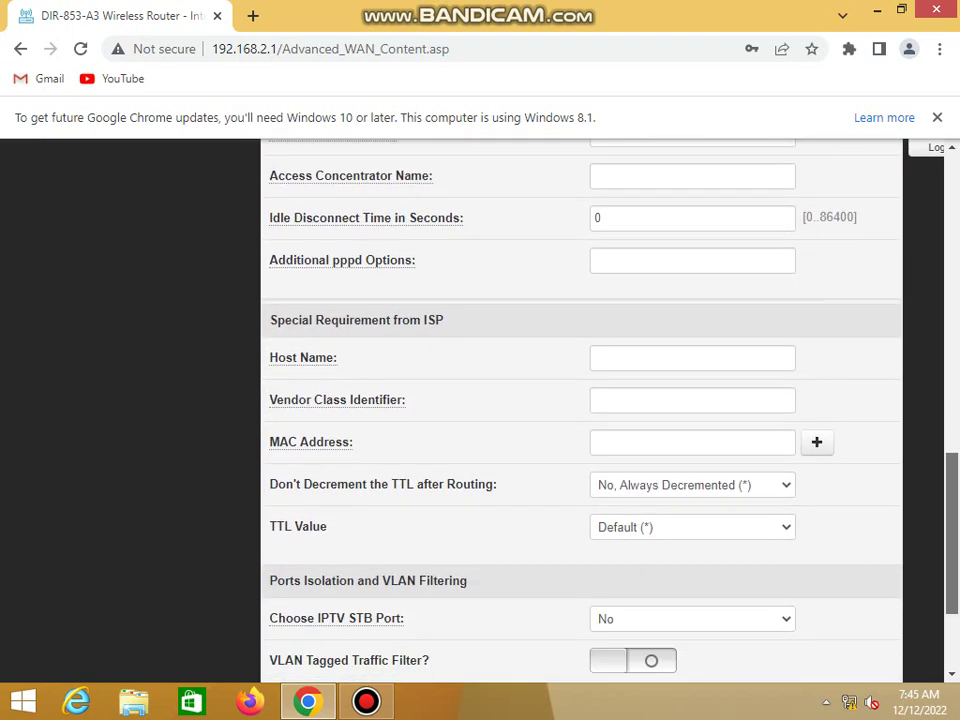
pyautogui.scroll(-1, 580, 400)
pyautogui.click(581, 666)
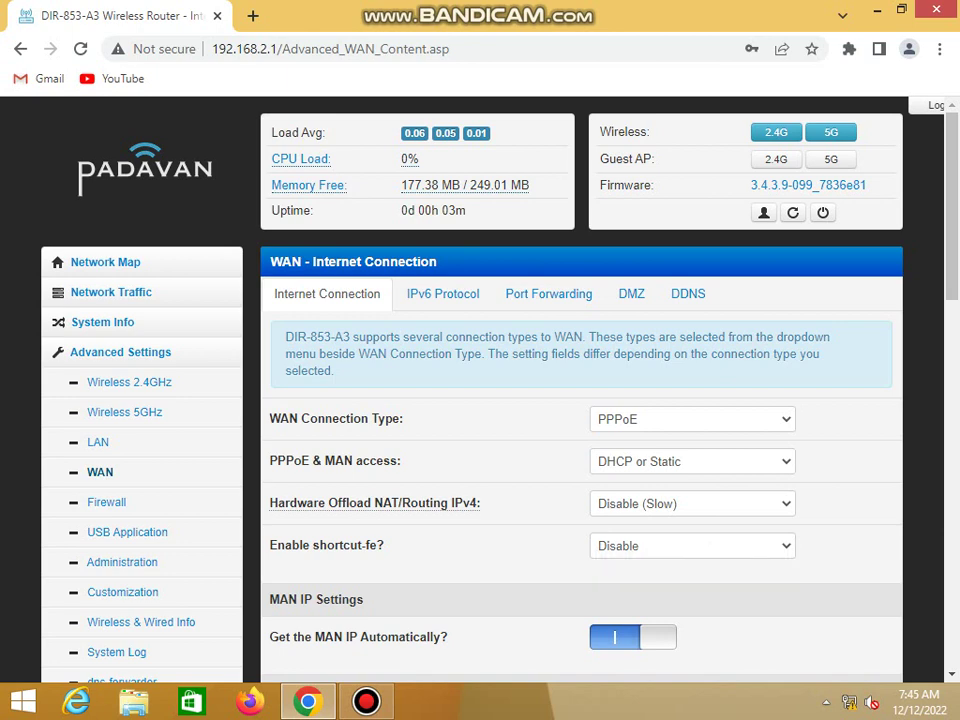
pyautogui.scroll(-5, 580, 400)
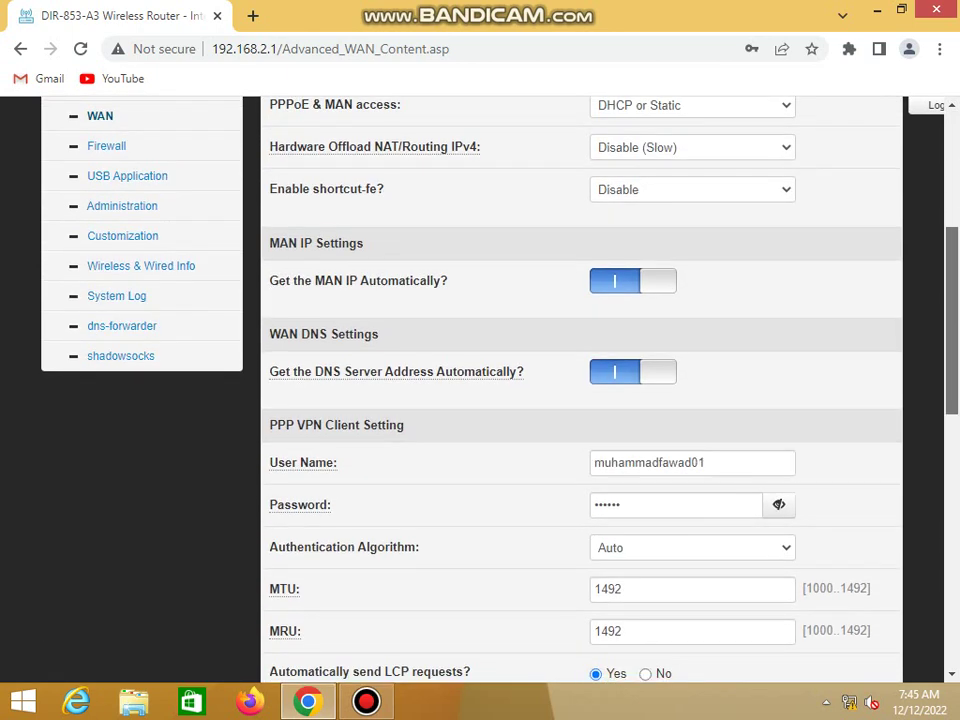
pyautogui.scroll(1, 580, 400)
pyautogui.scroll(1, 580, 400)
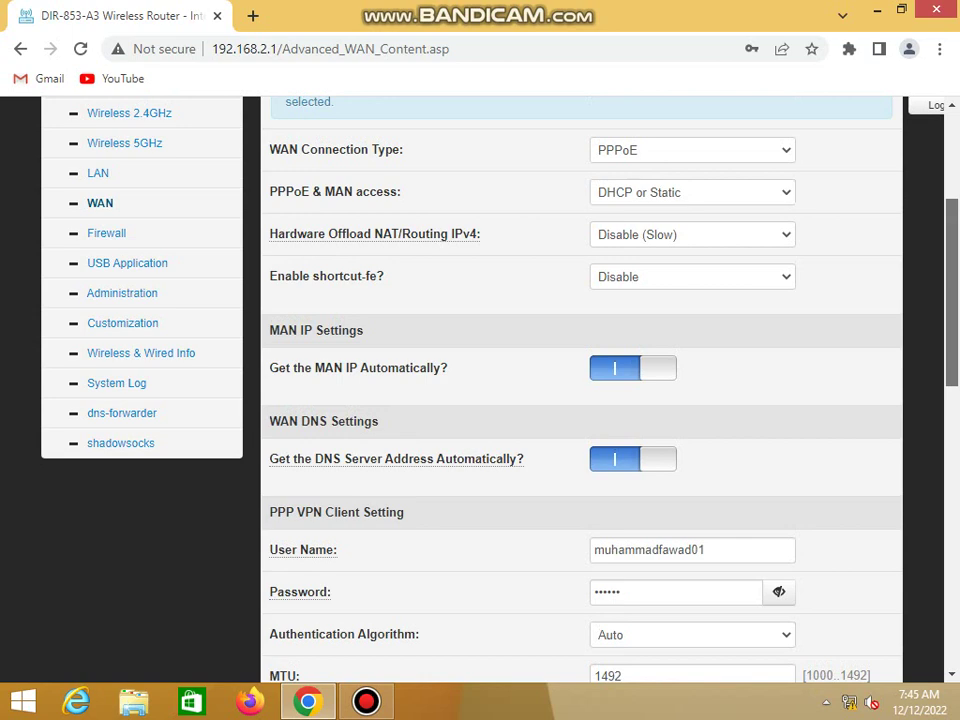
pyautogui.scroll(2, 580, 400)
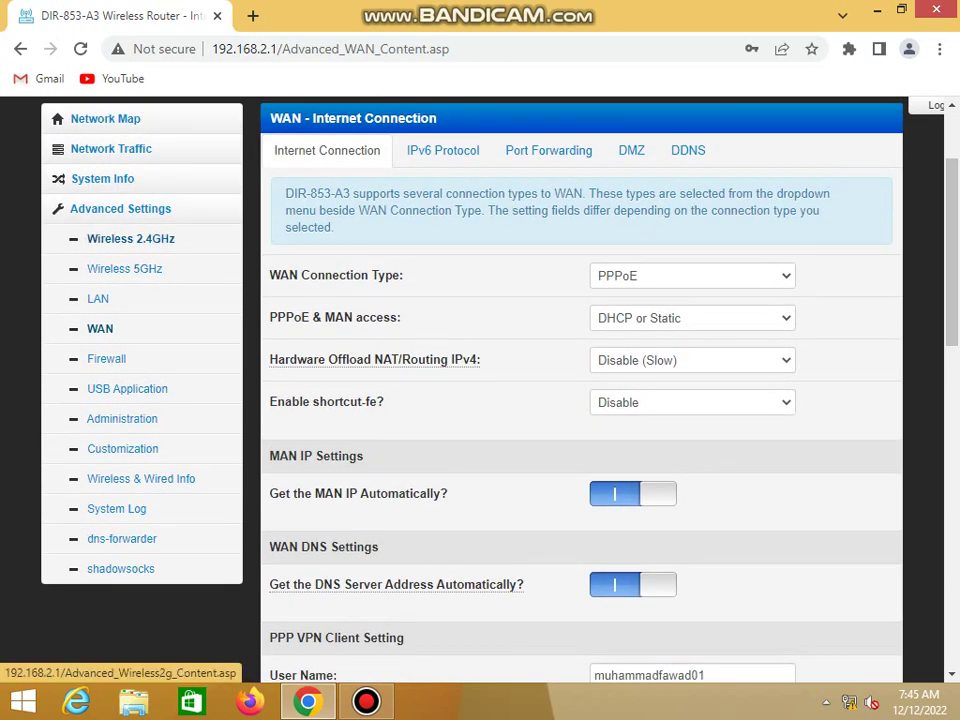
# Rename the 2.4GHz network from DIR-853-A3_02E5 to Azad
pyautogui.click(130, 238)
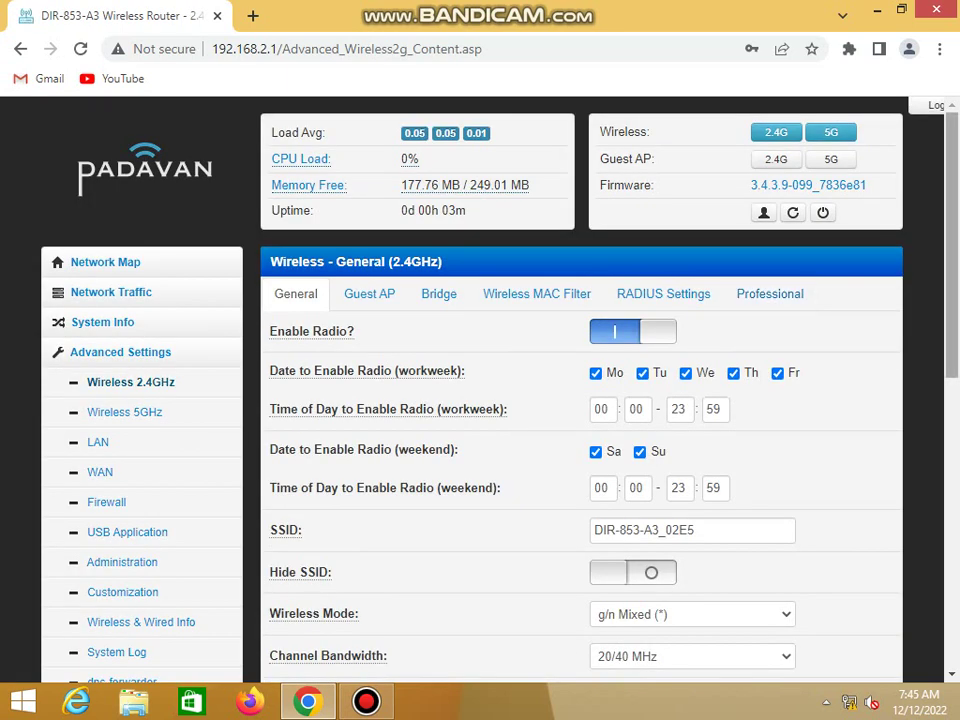
pyautogui.scroll(-2, 580, 400)
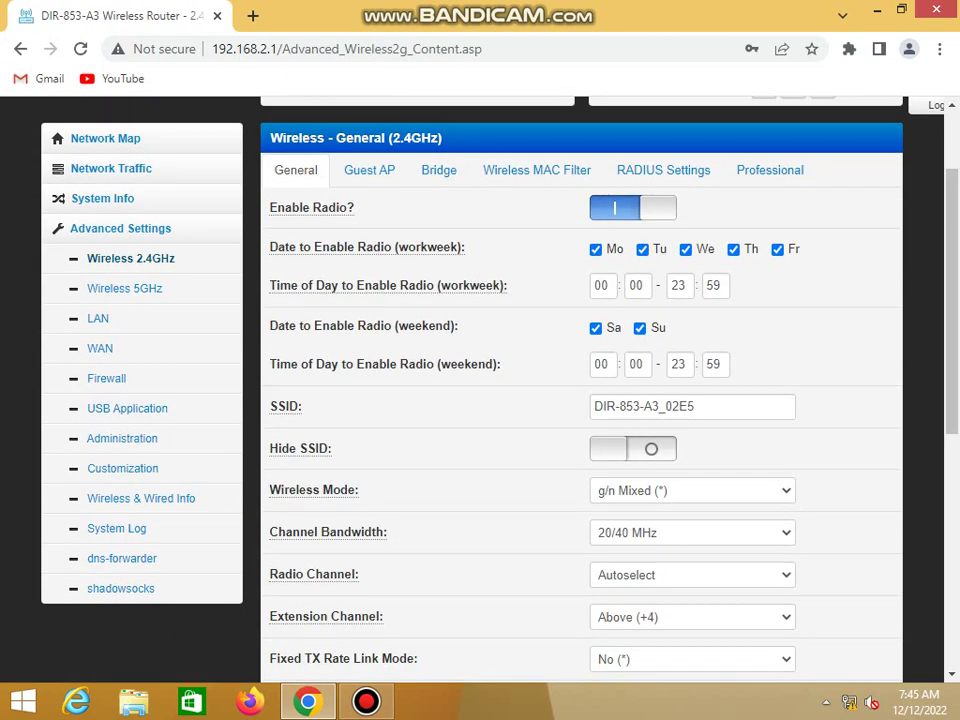
pyautogui.moveTo(696, 406); pyautogui.dragTo(594, 406)
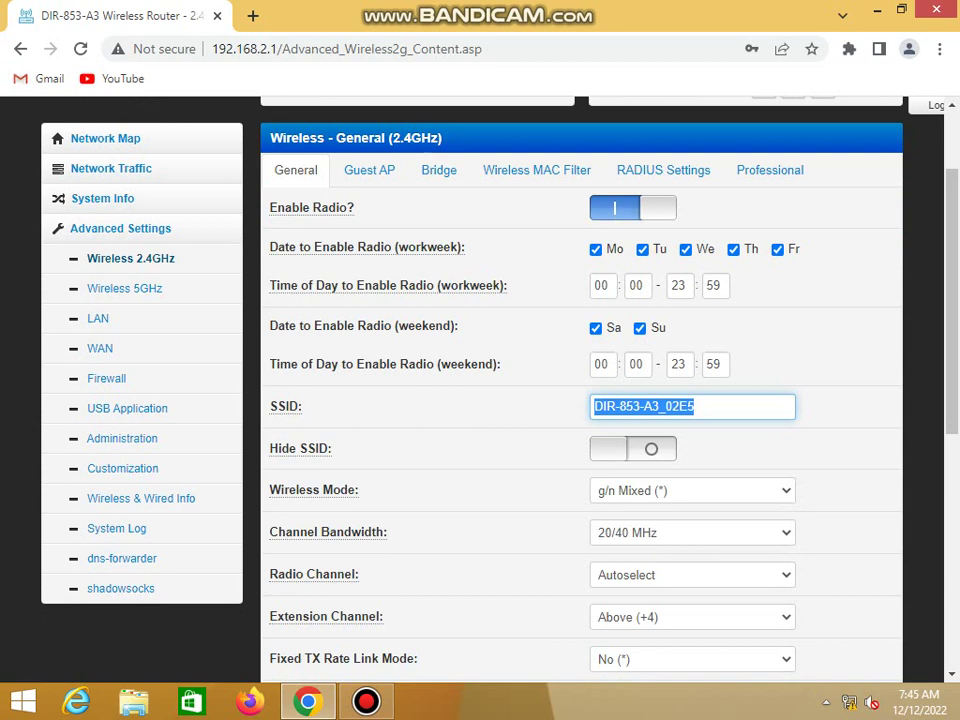
pyautogui.write('Azad')
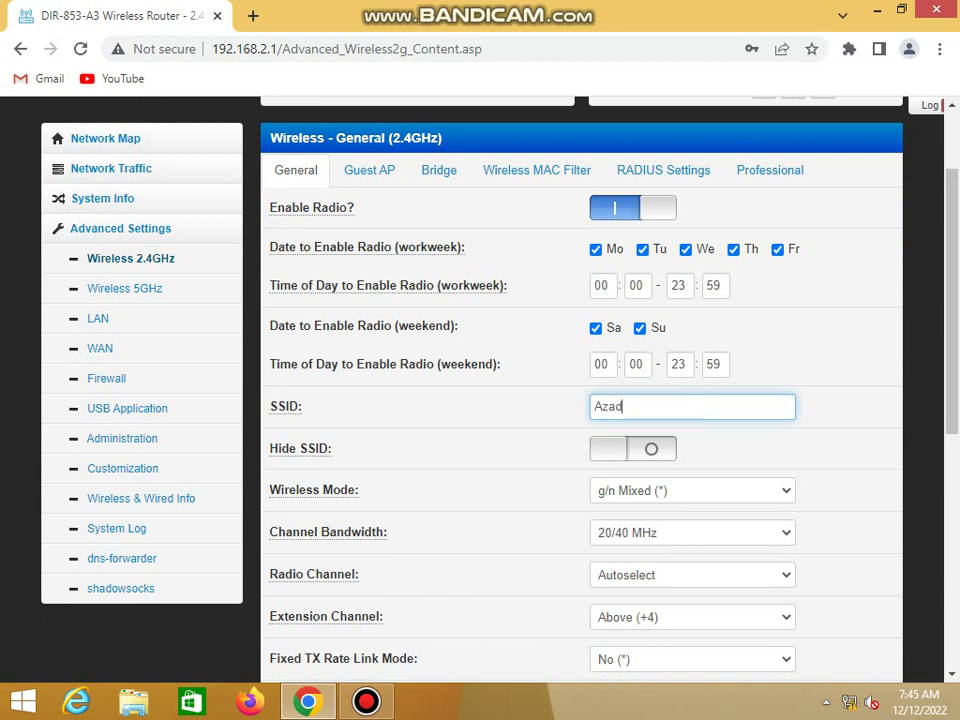
pyautogui.press('Return')
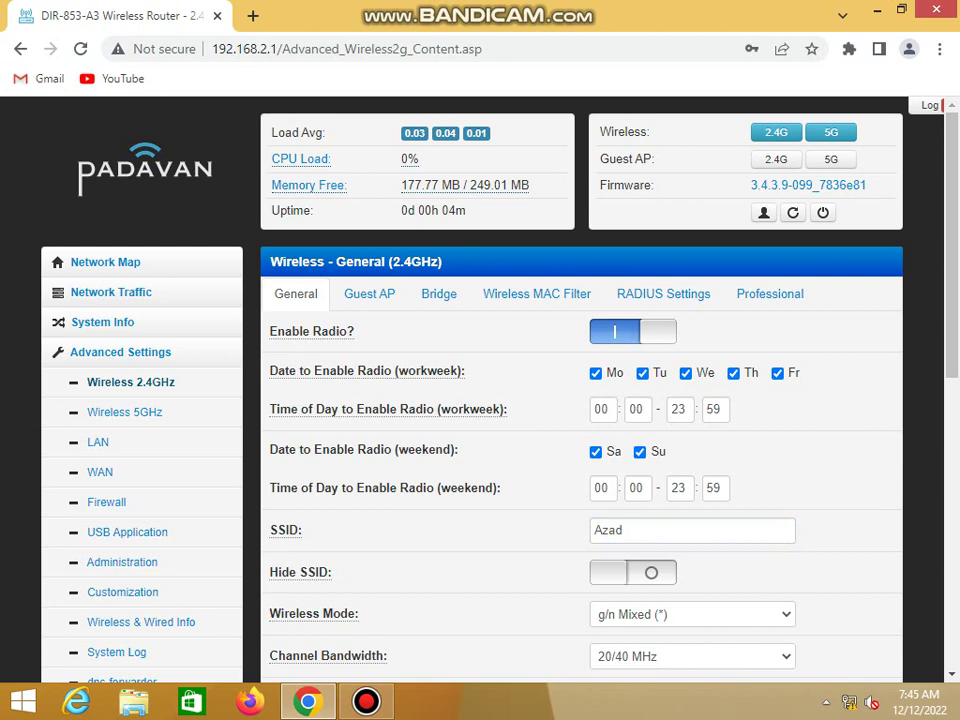
# Replace the 2.4GHz WPA pre-shared key with a new key and apply
pyautogui.scroll(-4, 580, 400)
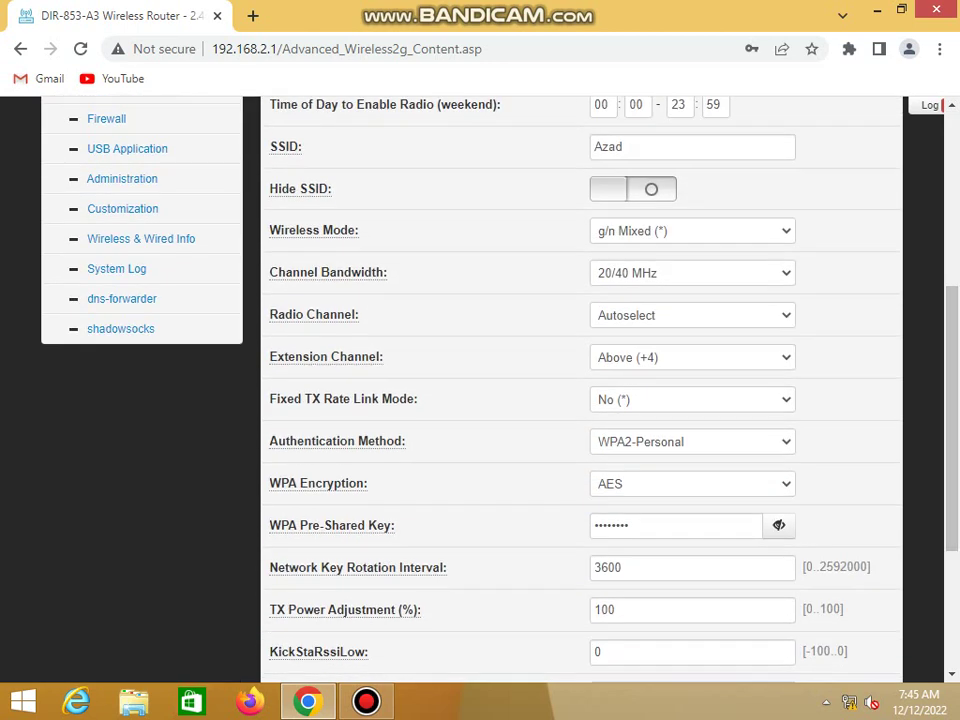
pyautogui.doubleClick(611, 525)
pyautogui.press('BackSpace')
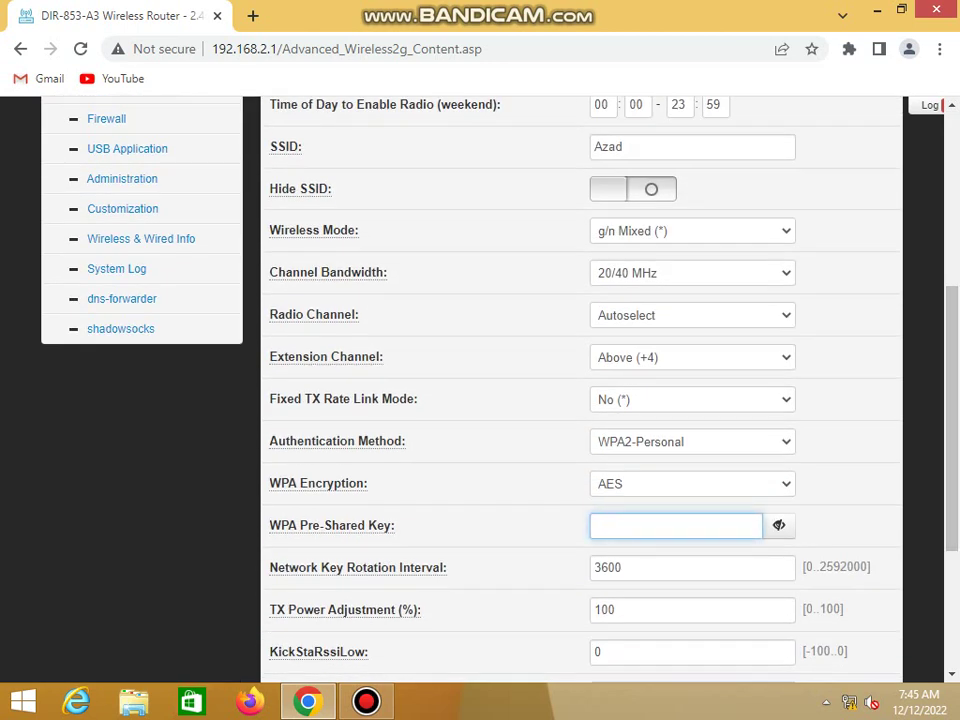
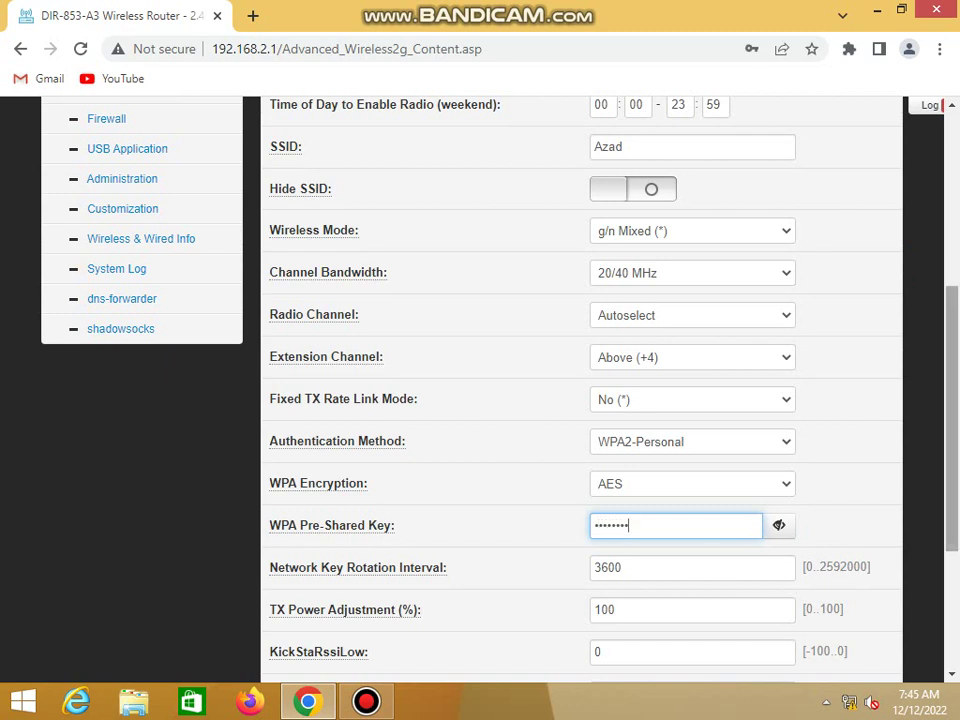
pyautogui.scroll(-3, 580, 400)
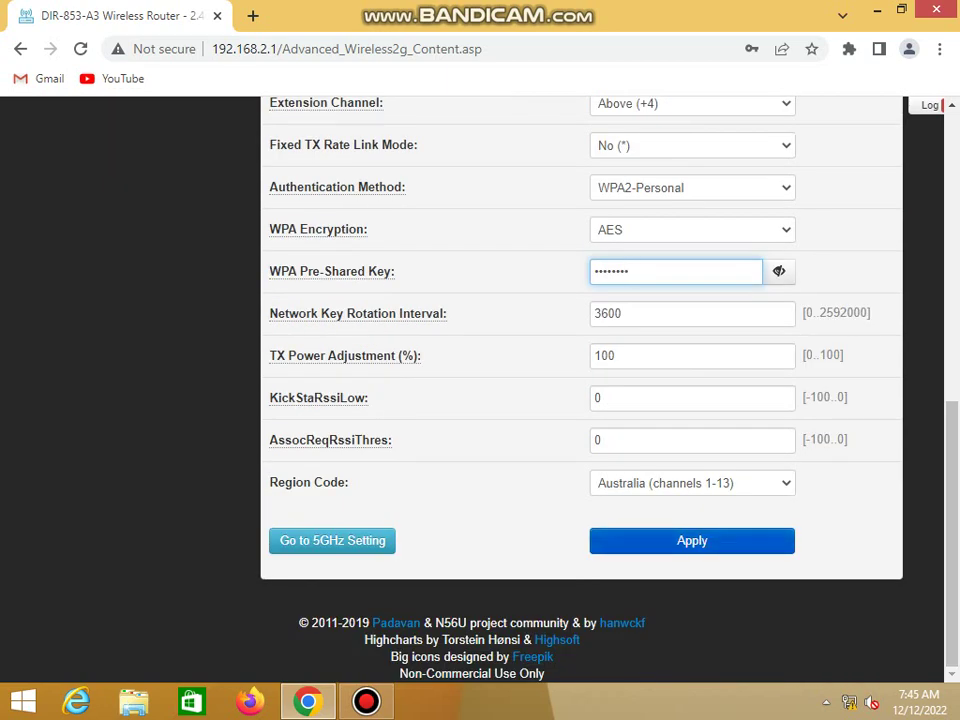
pyautogui.press('Return')
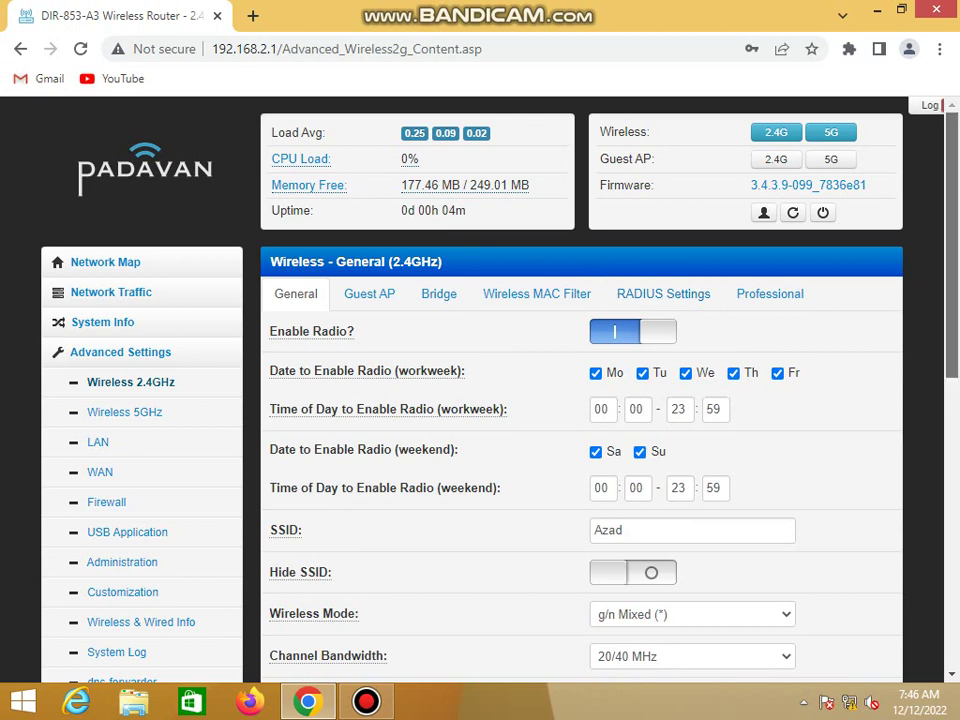
pyautogui.scroll(-1, 480, 400)
pyautogui.scroll(1, 480, 400)
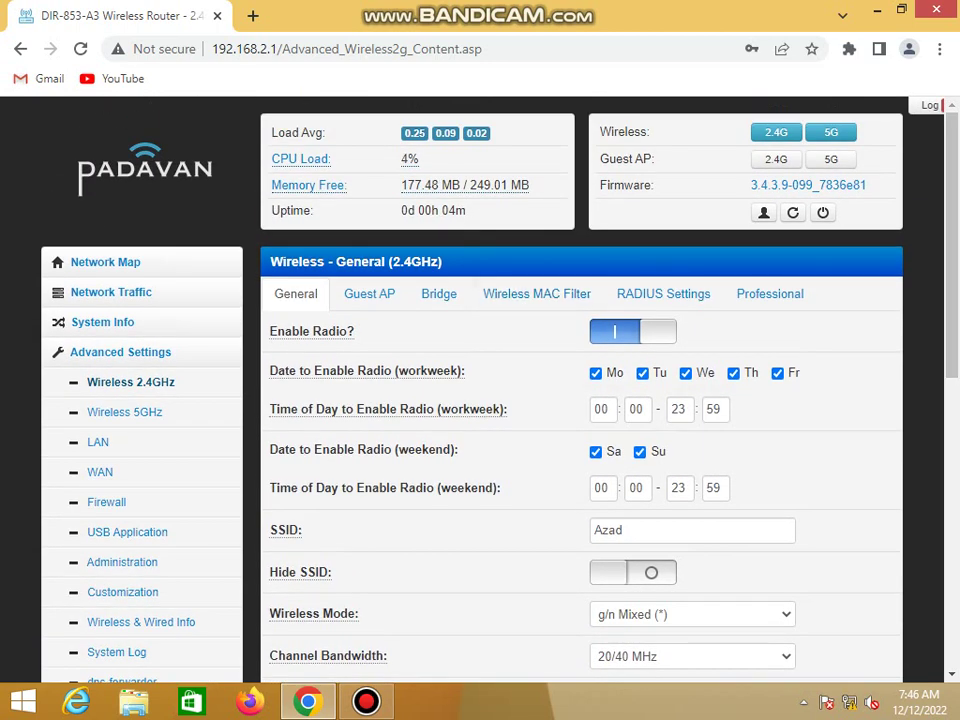
# Rename the 5GHz network to 'Azad 5G'
pyautogui.click(124, 412)
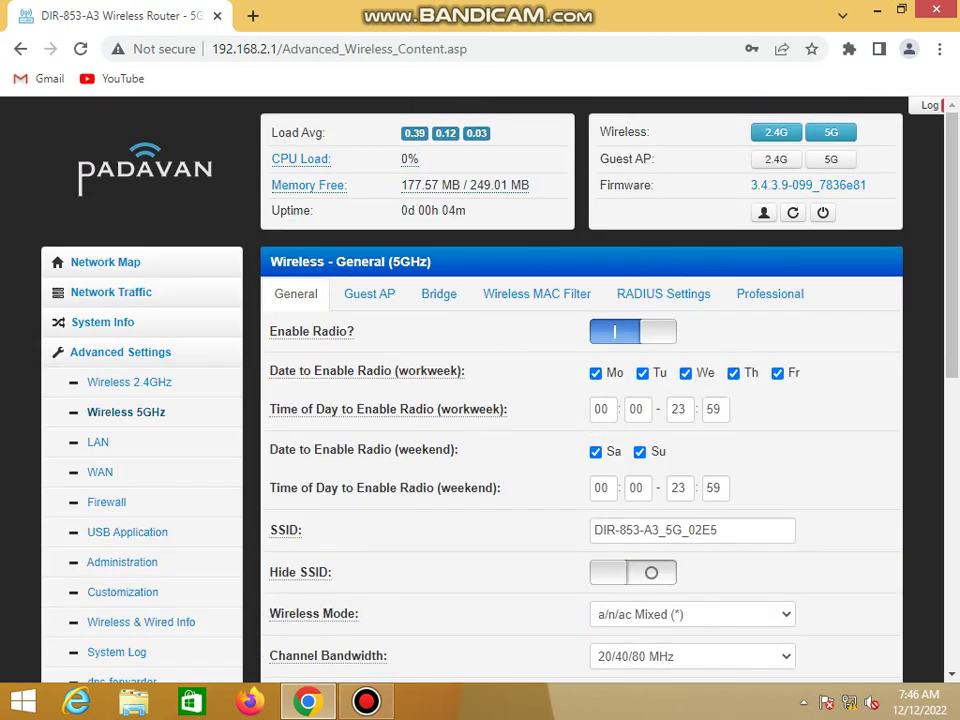
pyautogui.moveTo(718, 530); pyautogui.dragTo(592, 530)
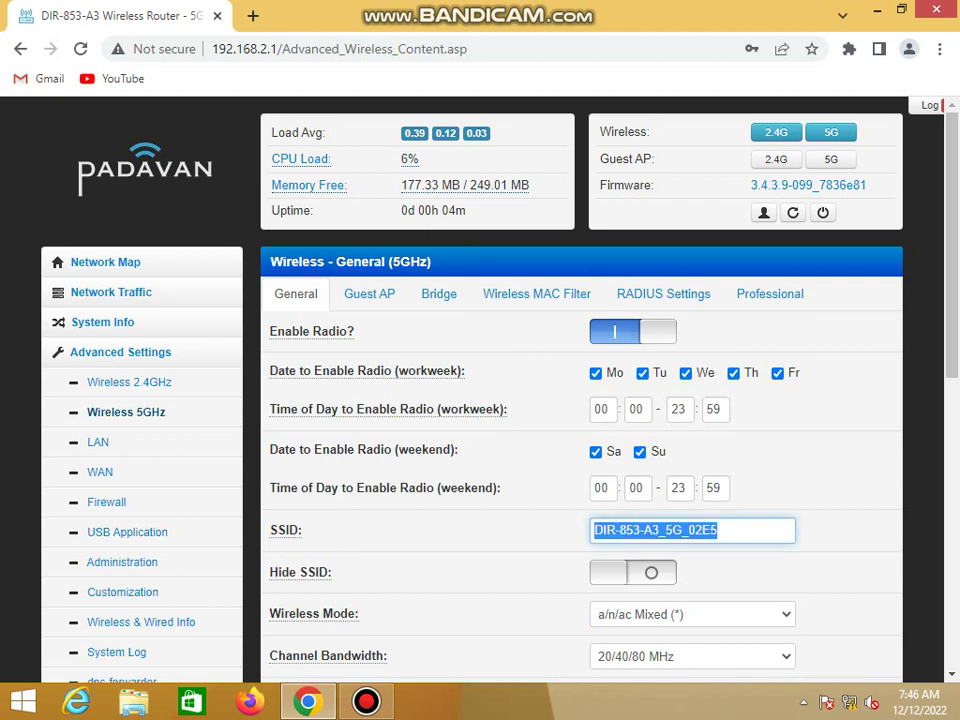
pyautogui.write('Azad')
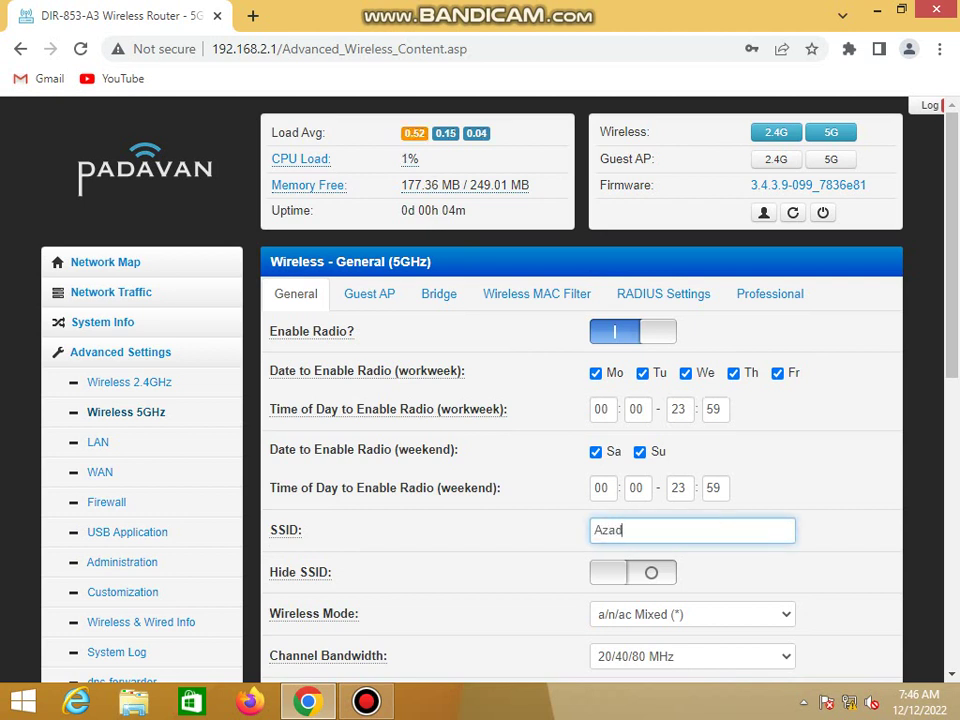
pyautogui.write(' 5G')
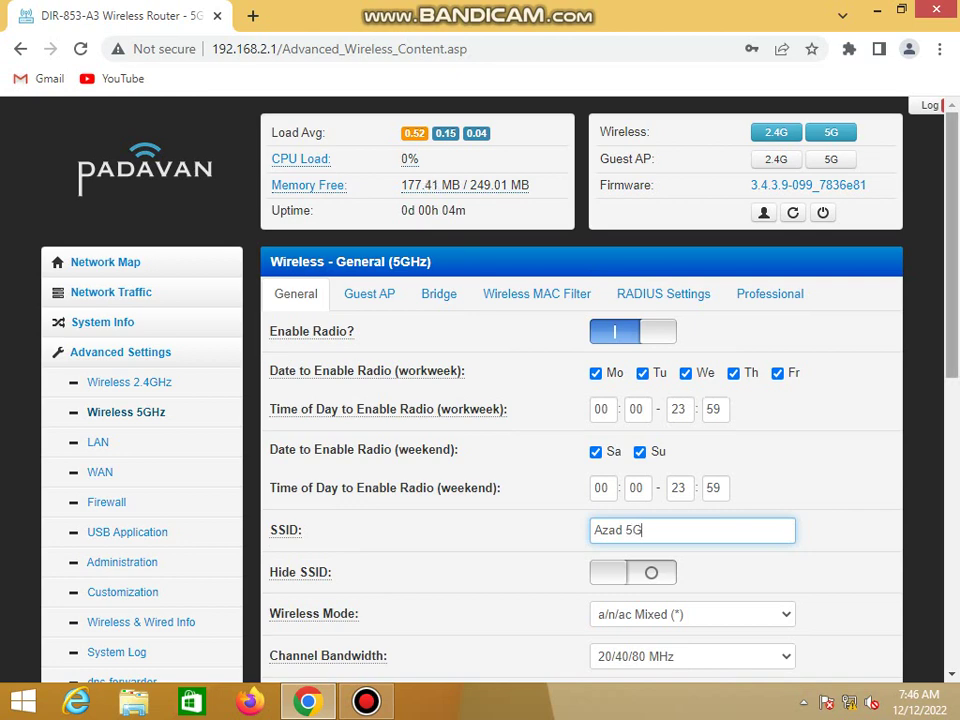
pyautogui.scroll(-2, 580, 400)
pyautogui.scroll(-4, 580, 400)
# Replace the 5GHz WPA pre-shared key with a new key and apply the settings
pyautogui.click(675, 393)
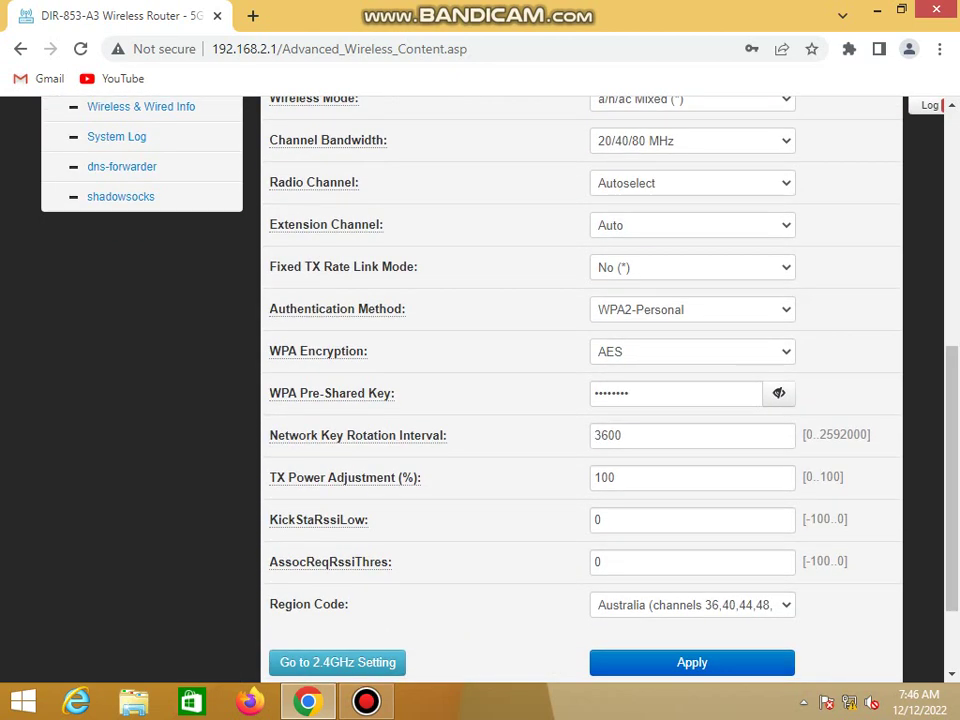
pyautogui.hotkey('ctrl', 'a')
pyautogui.write('••••')
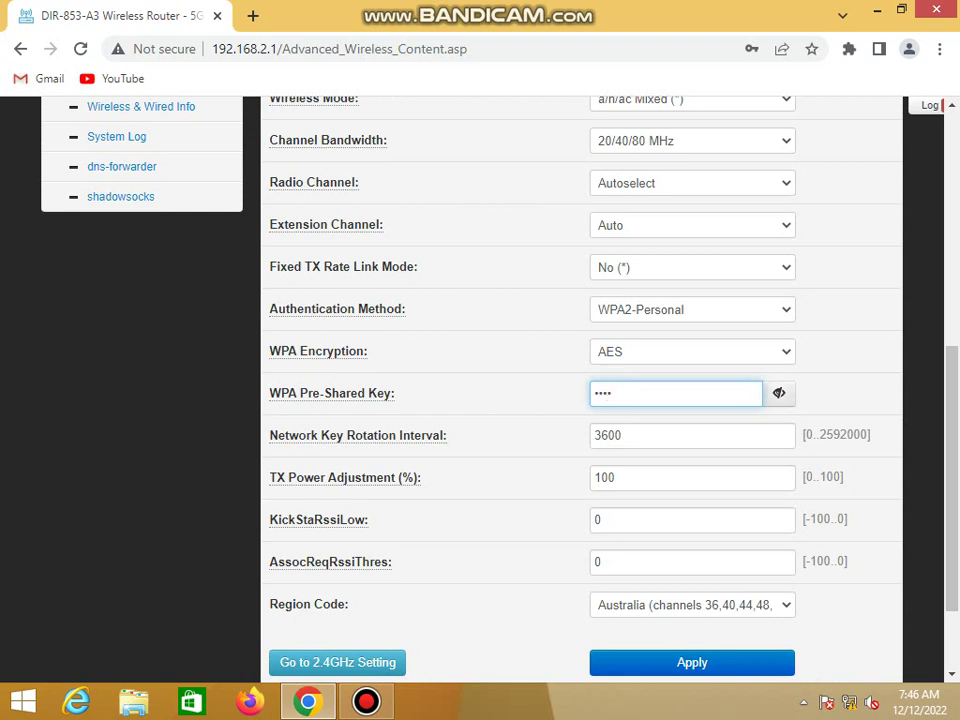
pyautogui.click(779, 393)
pyautogui.press('Return')
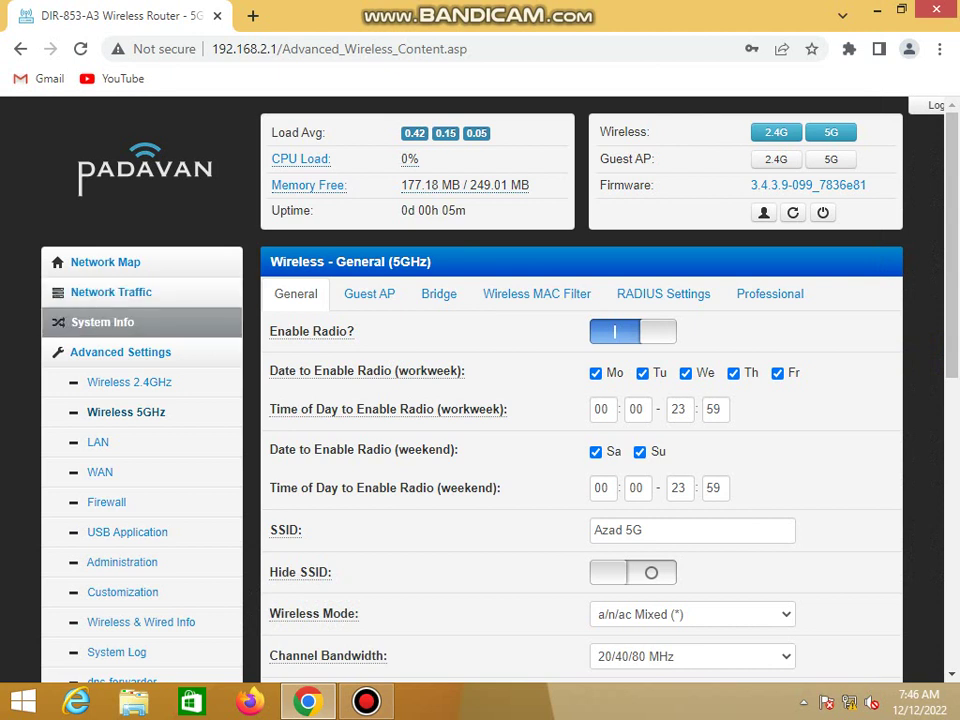
# Open System Info and view the Memory Usage and CPU Usage charts
pyautogui.click(102, 322)
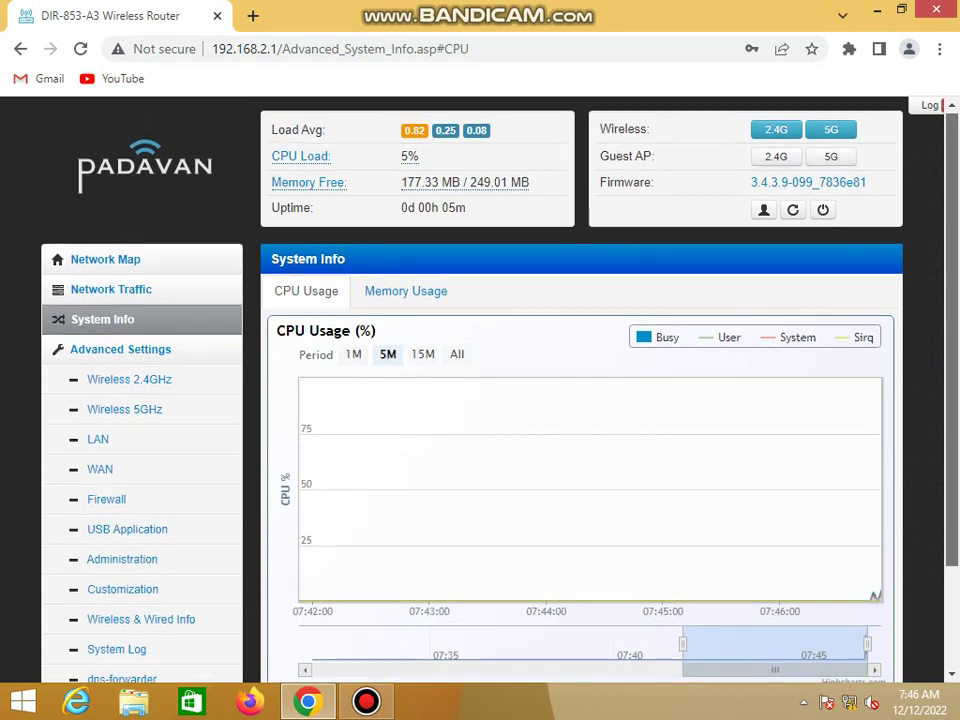
pyautogui.scroll(-1, 580, 400)
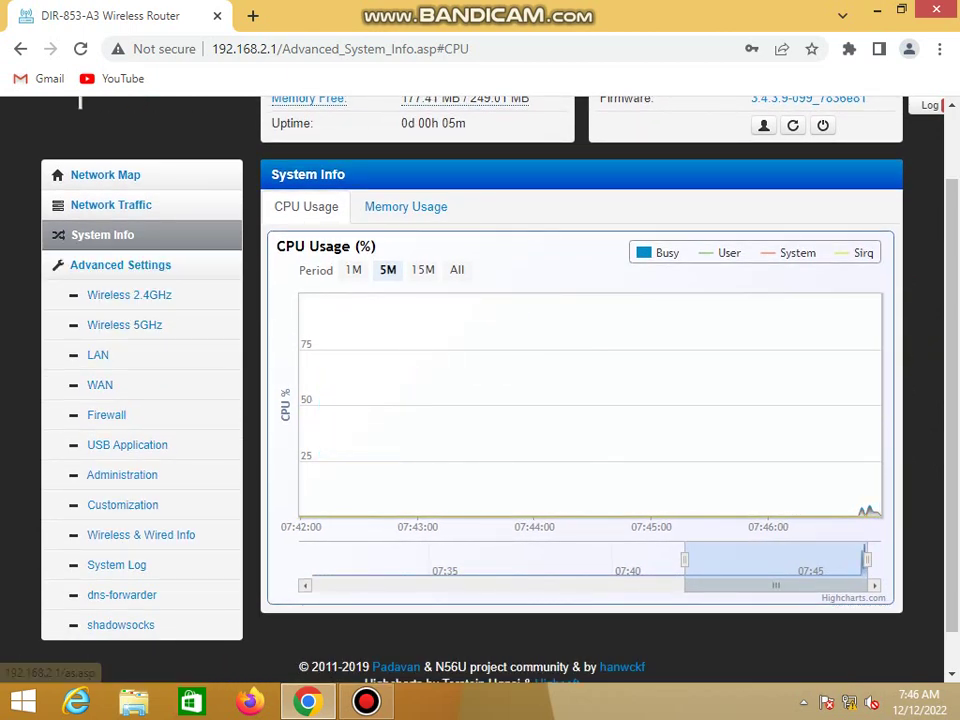
pyautogui.click(405, 207)
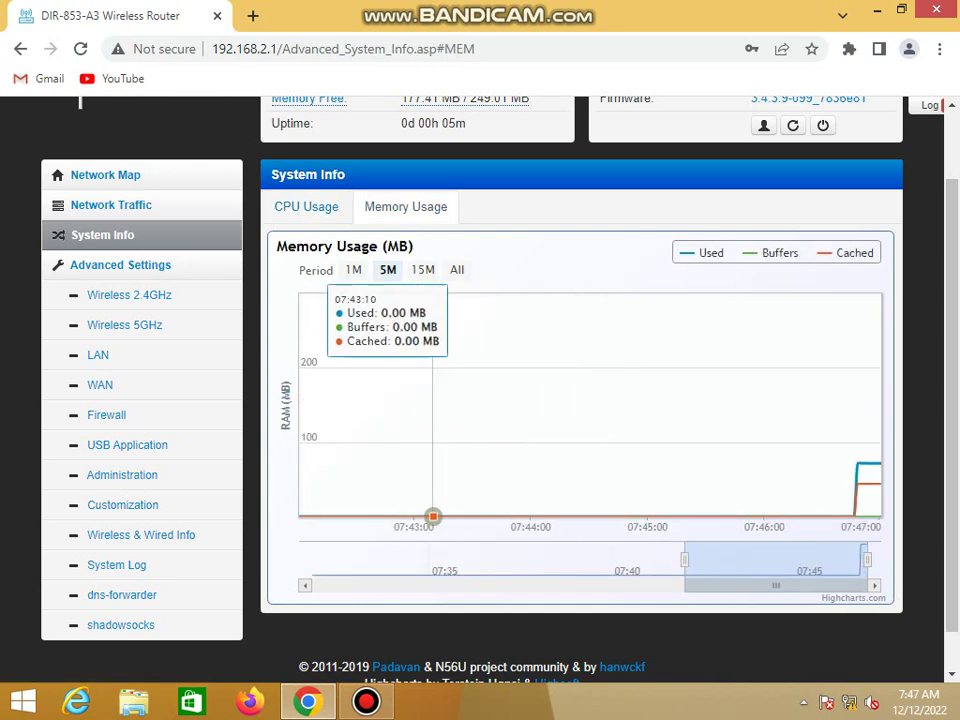
pyautogui.click(306, 207)
# Change the LAN IP address from 192.168.2.1 to 192.168.0.1, apply, and confirm the warning
pyautogui.click(98, 355)
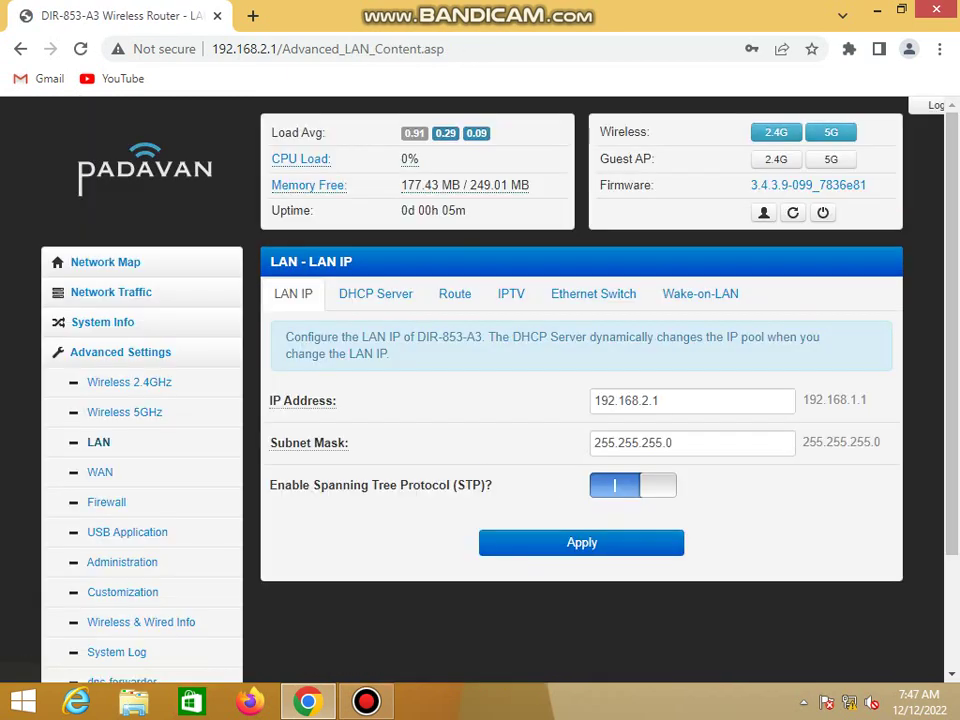
pyautogui.click(624, 400)
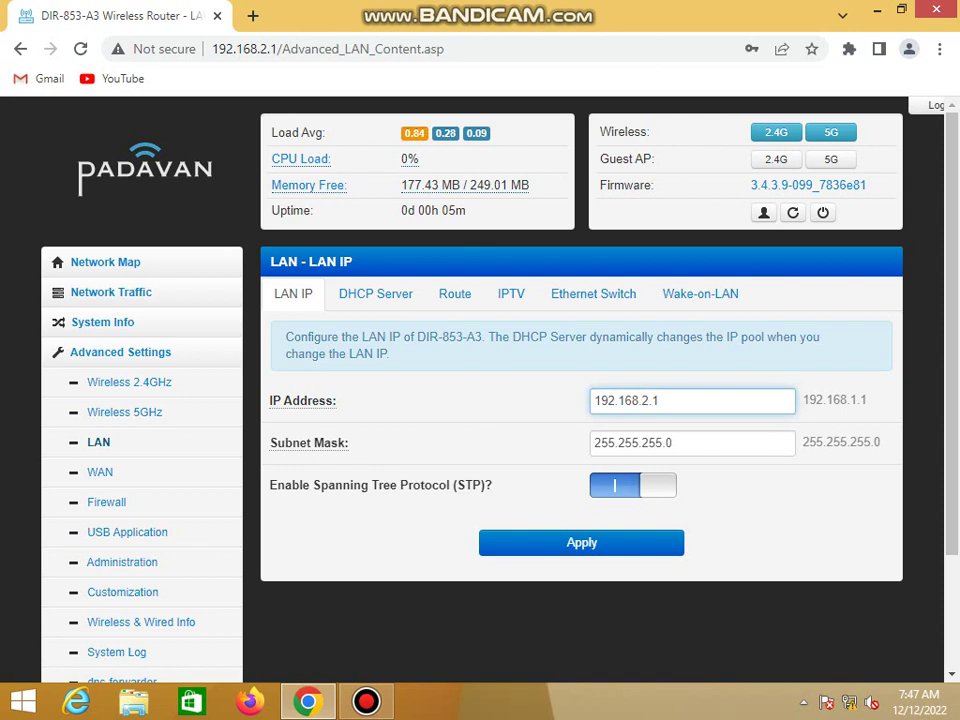
pyautogui.press('Delete')
pyautogui.write('0')
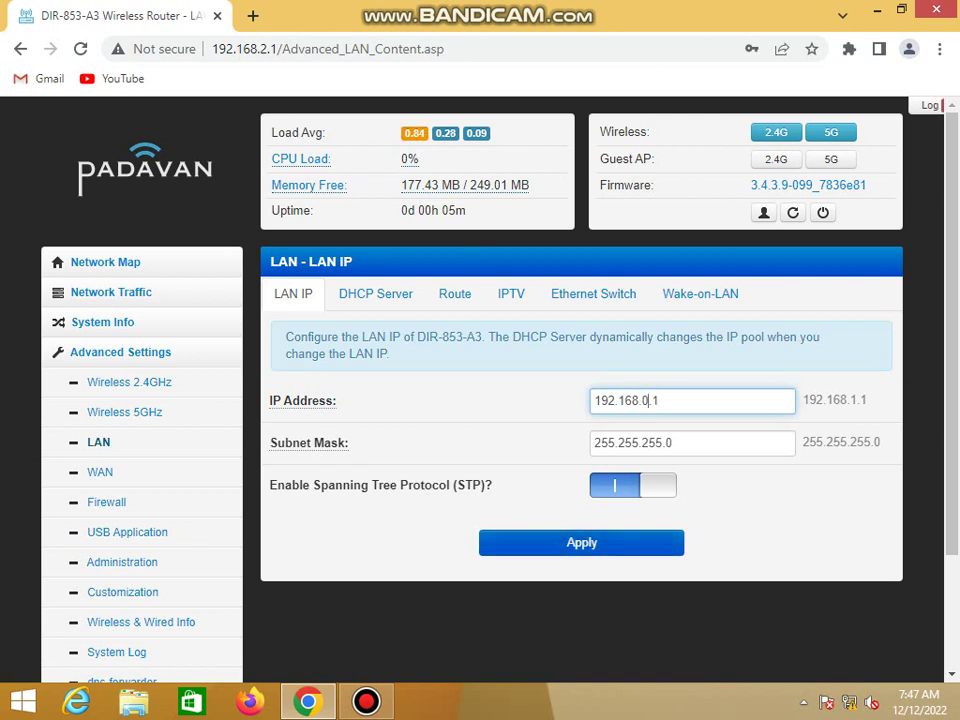
pyautogui.press('Return')
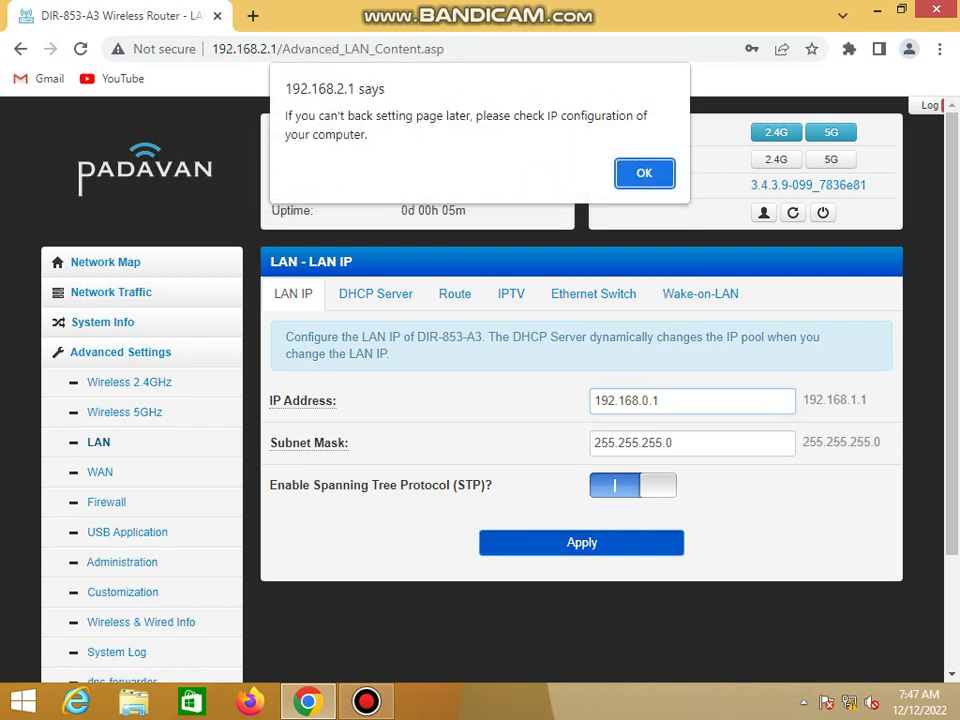
pyautogui.press('Return')
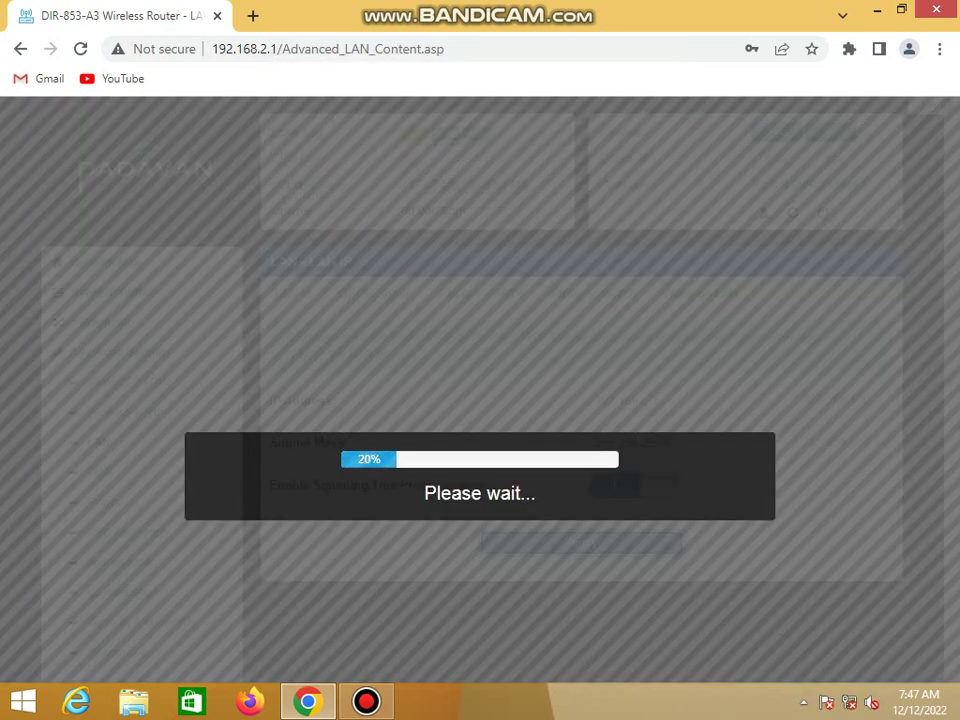
# Load the router at 192.168.0.1 and sign in with the admin credentials
pyautogui.click(328, 48)
pyautogui.write('192')
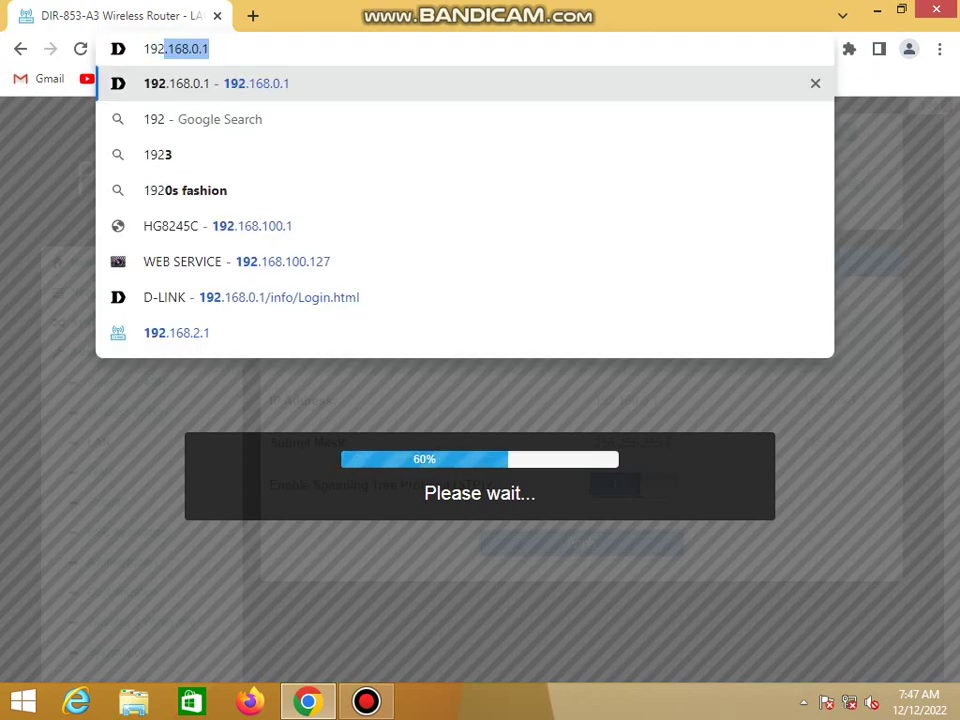
pyautogui.write('.168')
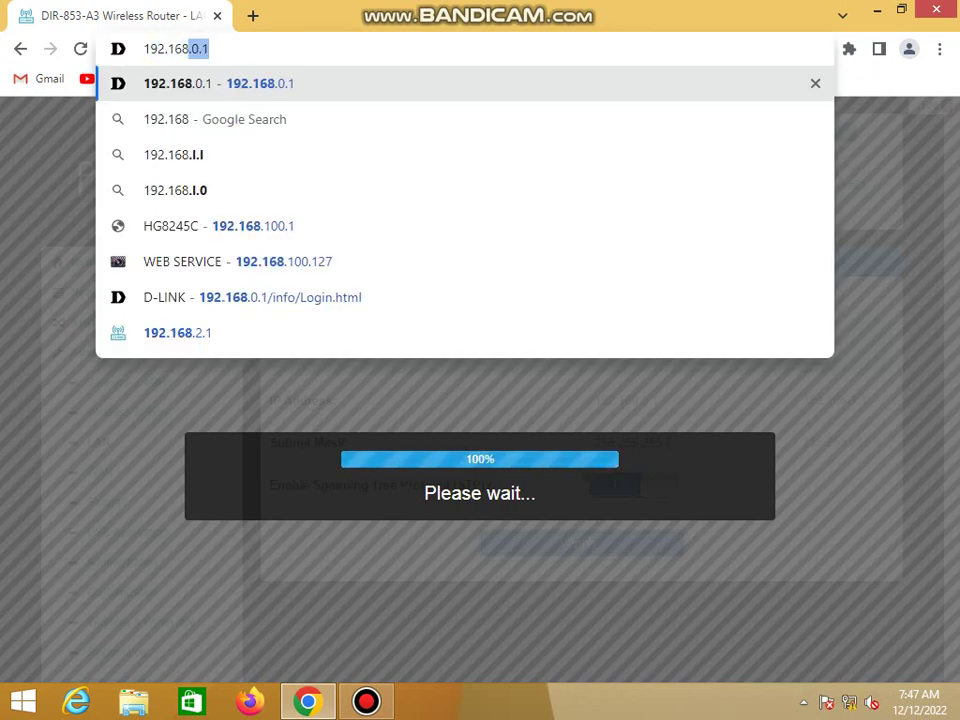
pyautogui.write('.0.1')
pyautogui.press('Return')
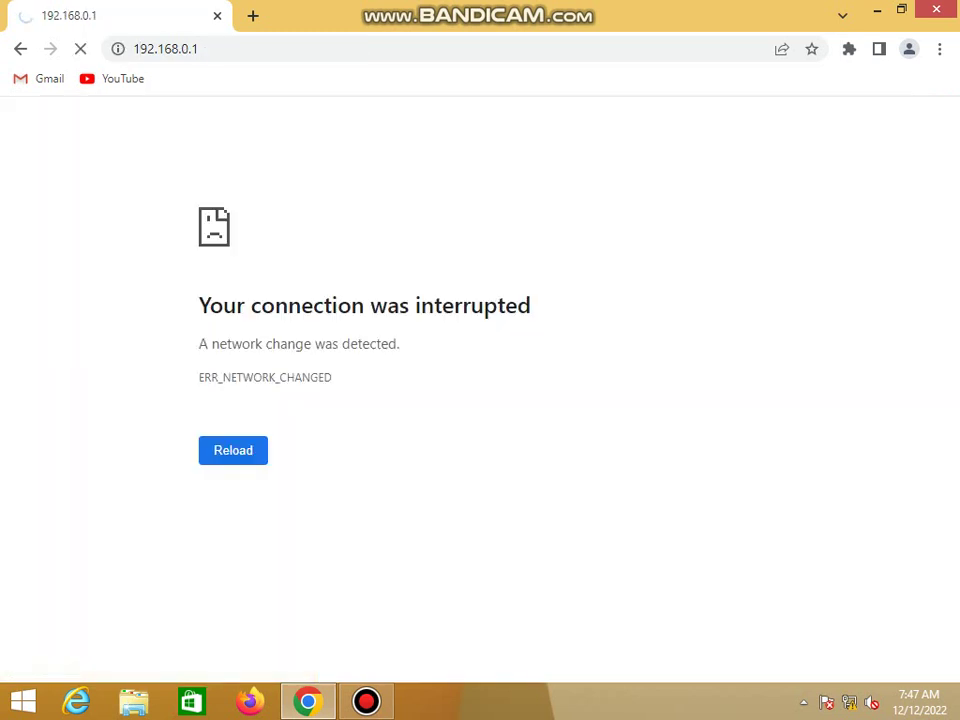
pyautogui.click(191, 47)
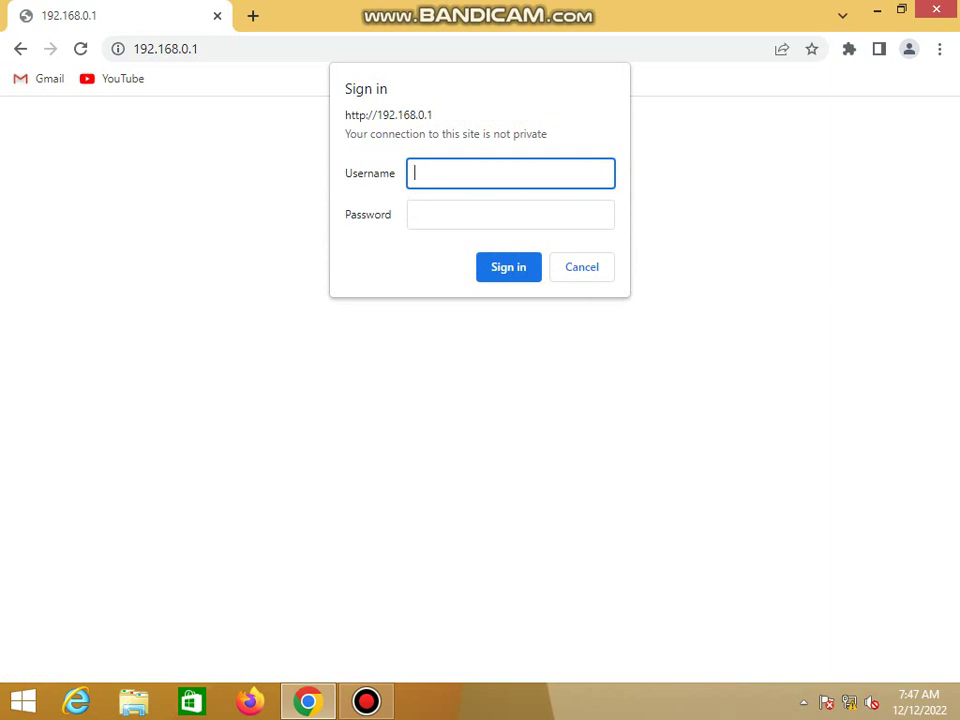
pyautogui.press('Tab')
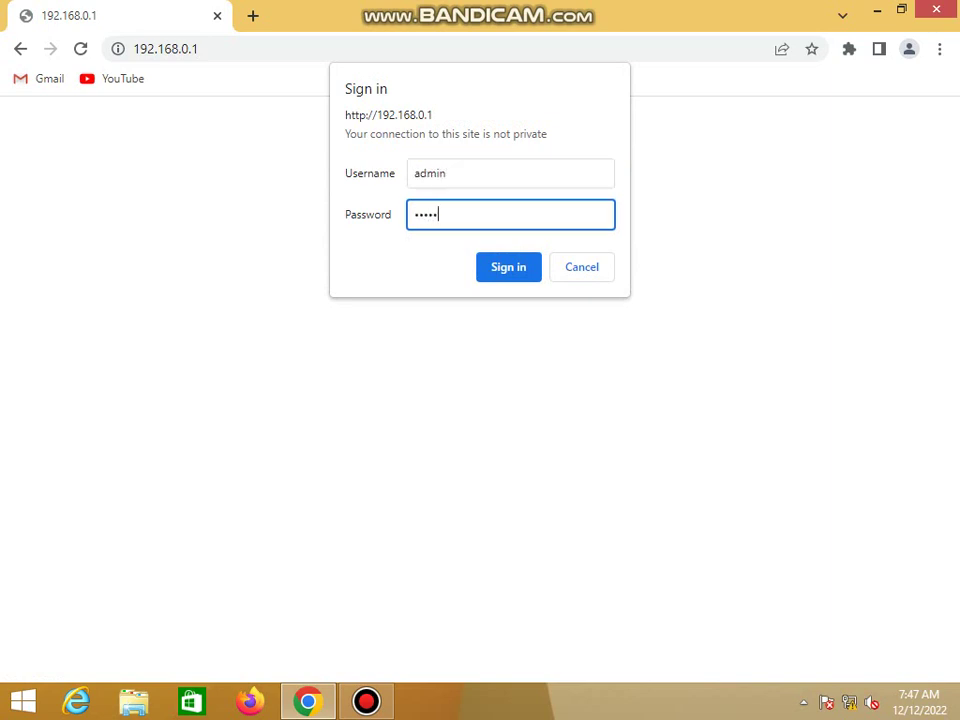
pyautogui.press('Return')
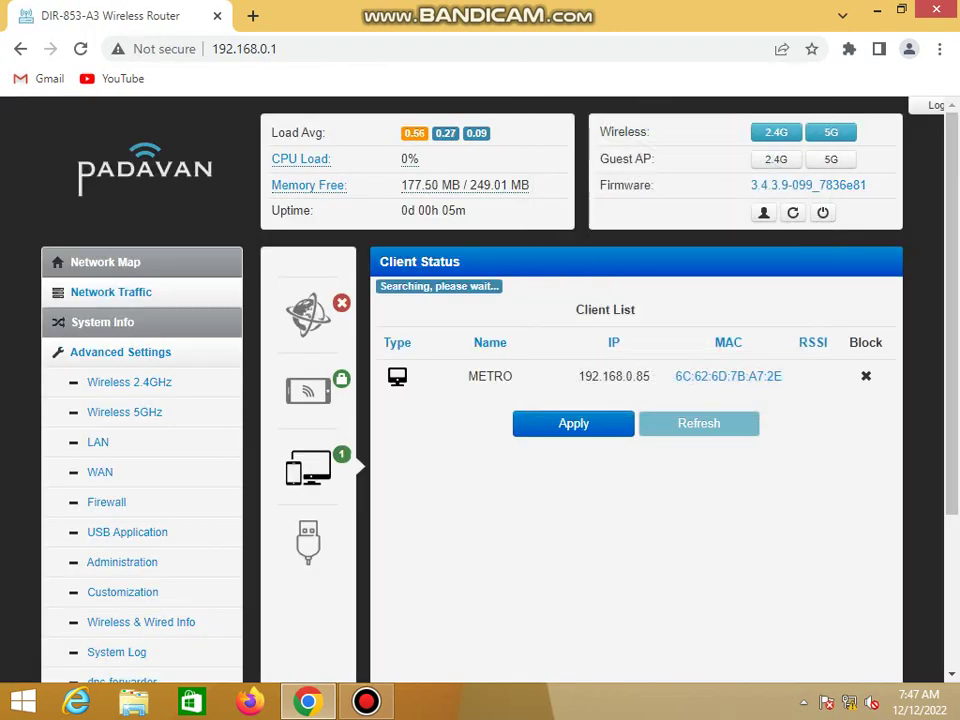
# Visit System Info and the Advanced Settings overview, then show the desktop with Win+D
pyautogui.click(102, 322)
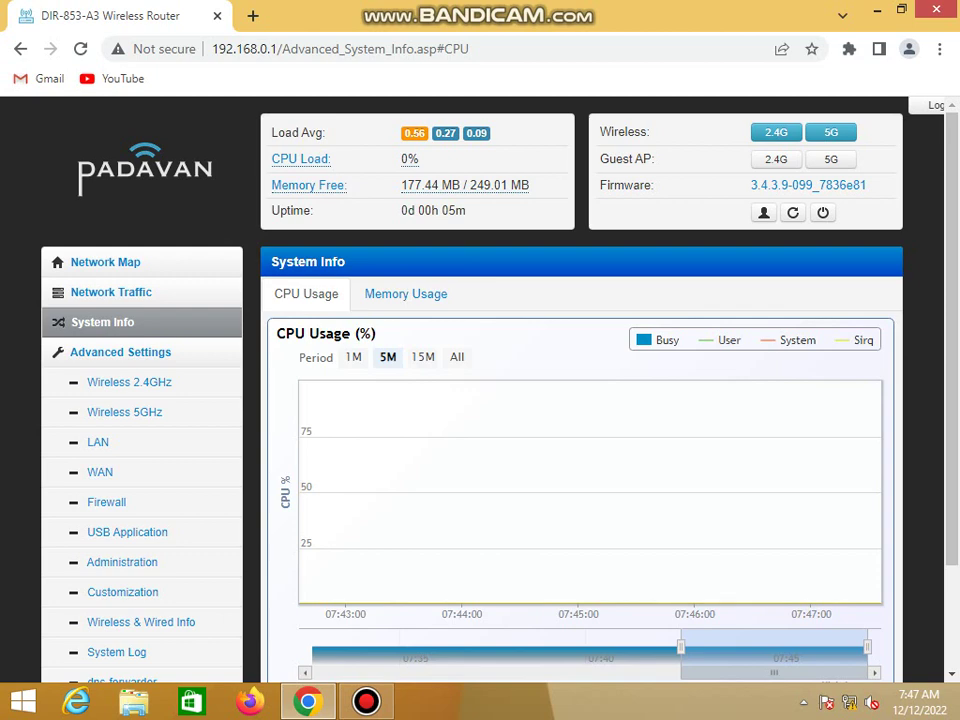
pyautogui.scroll(-2, 729, 420)
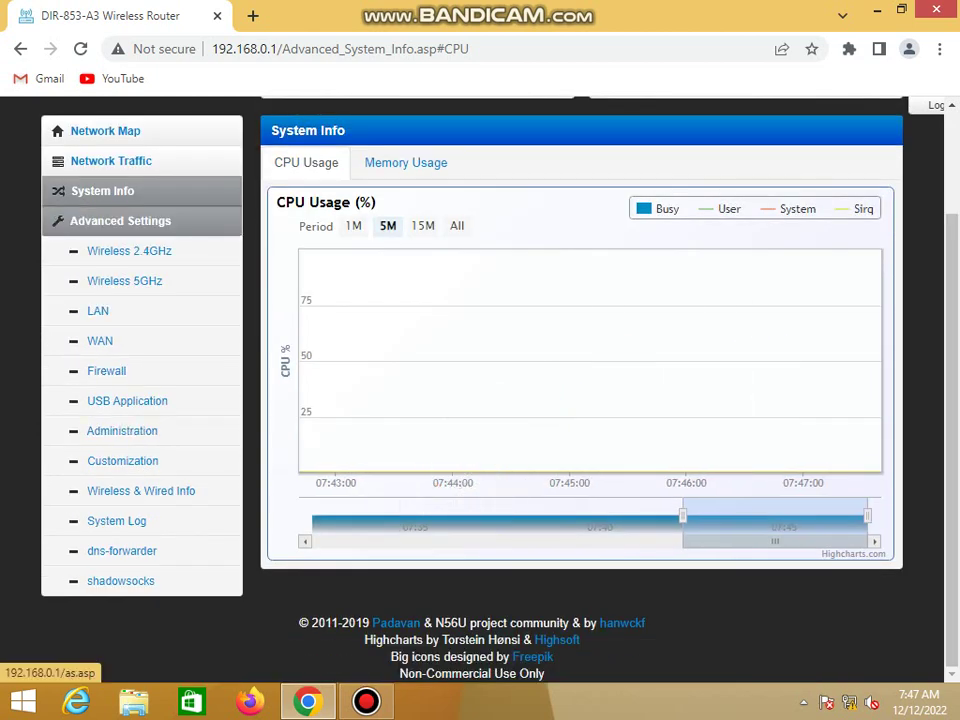
pyautogui.click(120, 220)
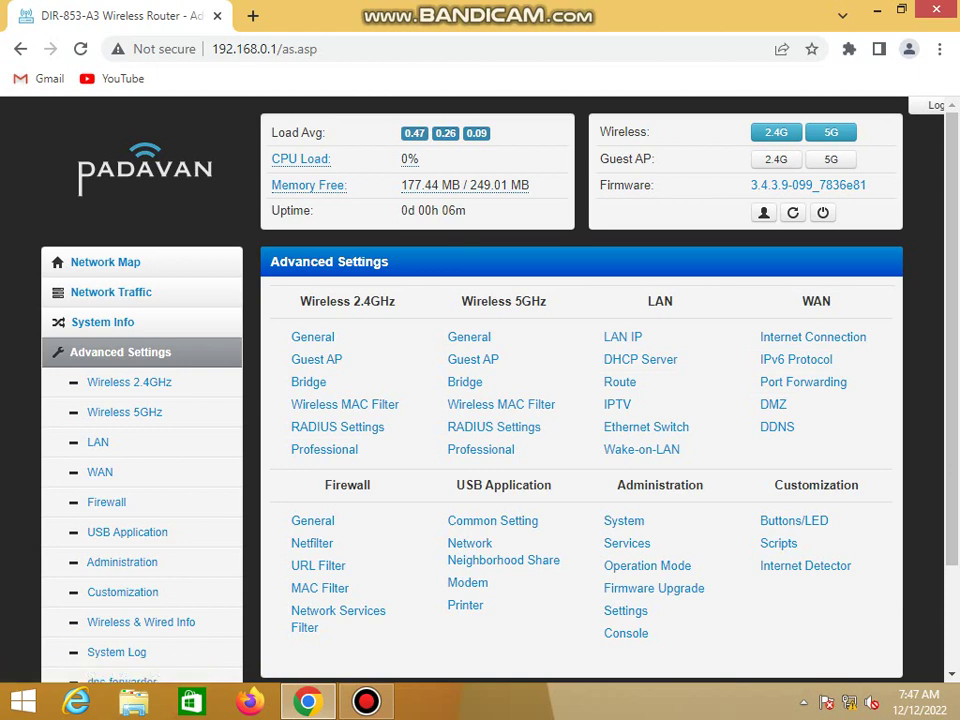
pyautogui.press('super+d')
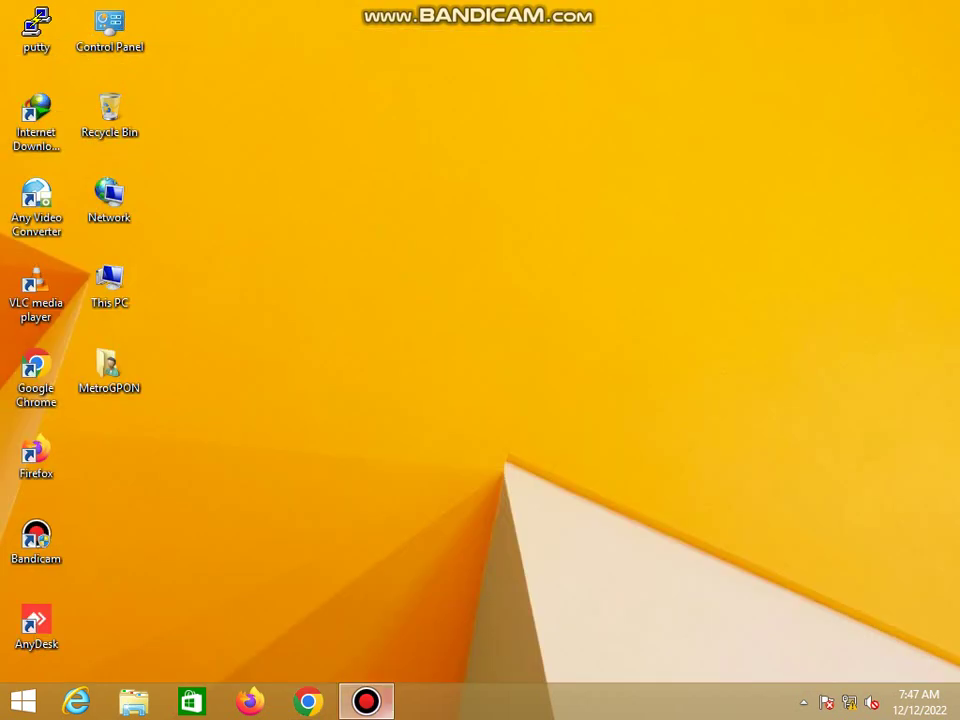